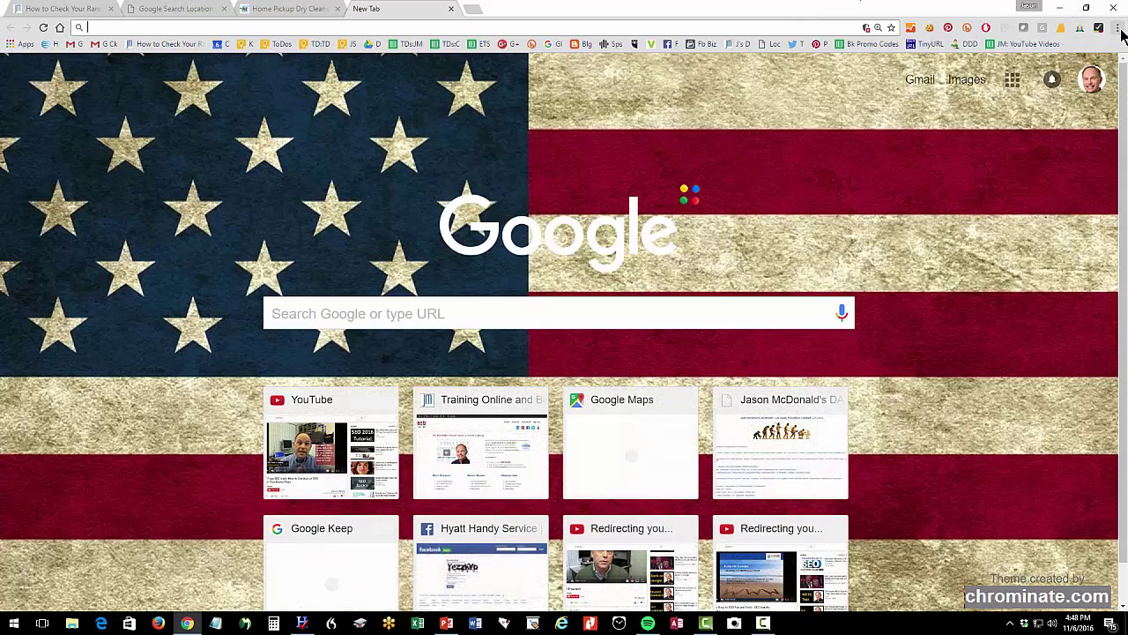
Open a new incognito window and load google.com.
click(1117, 27)
click(1045, 72)
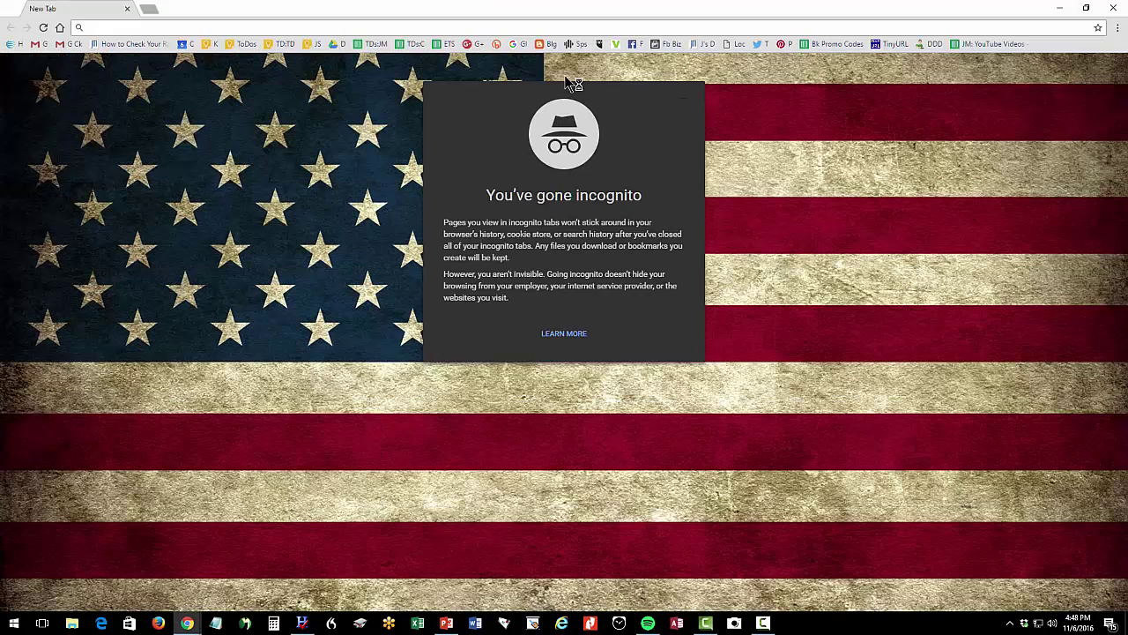
click(1117, 27)
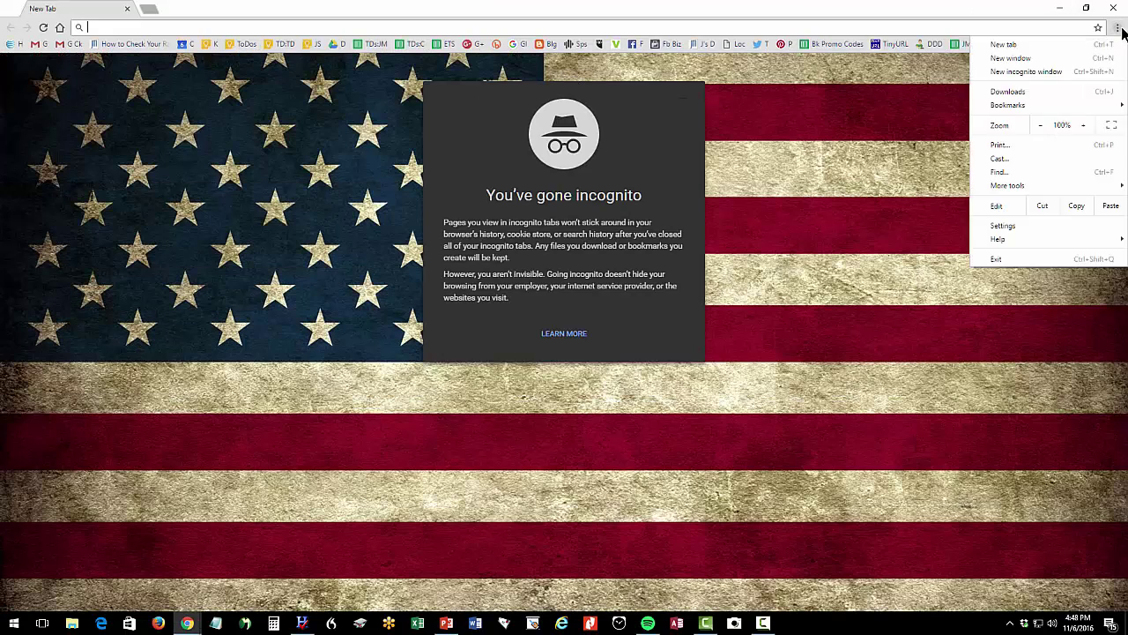
click(182, 35)
text(google.com)
key(Return)
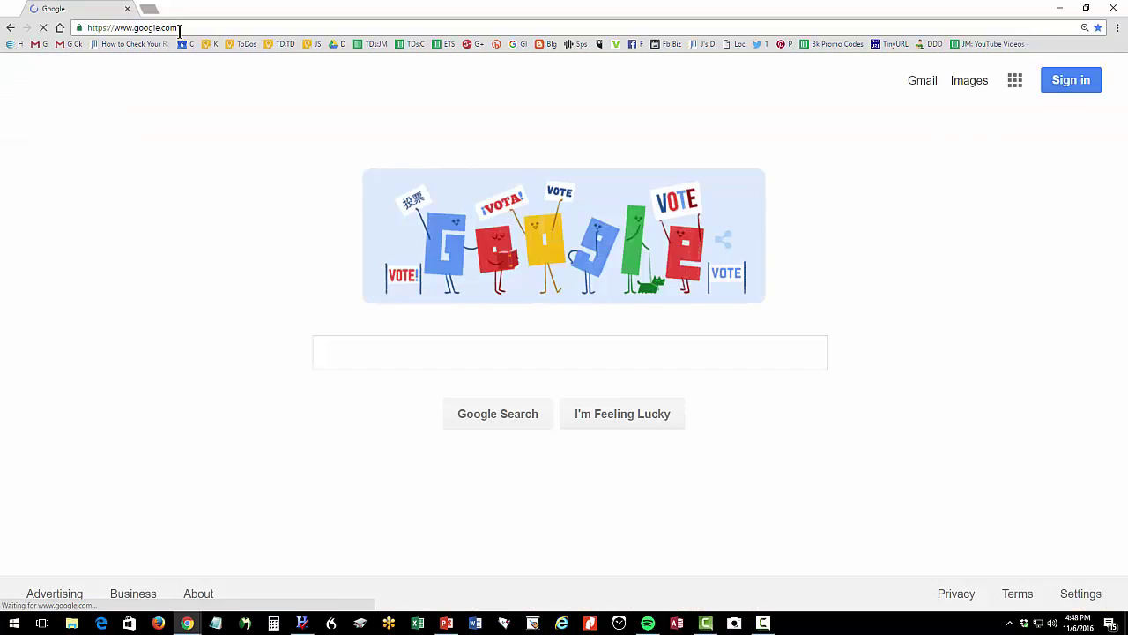
Search 'wash and fold' and review the Fremont, CA laundry results.
text(wash and fold)
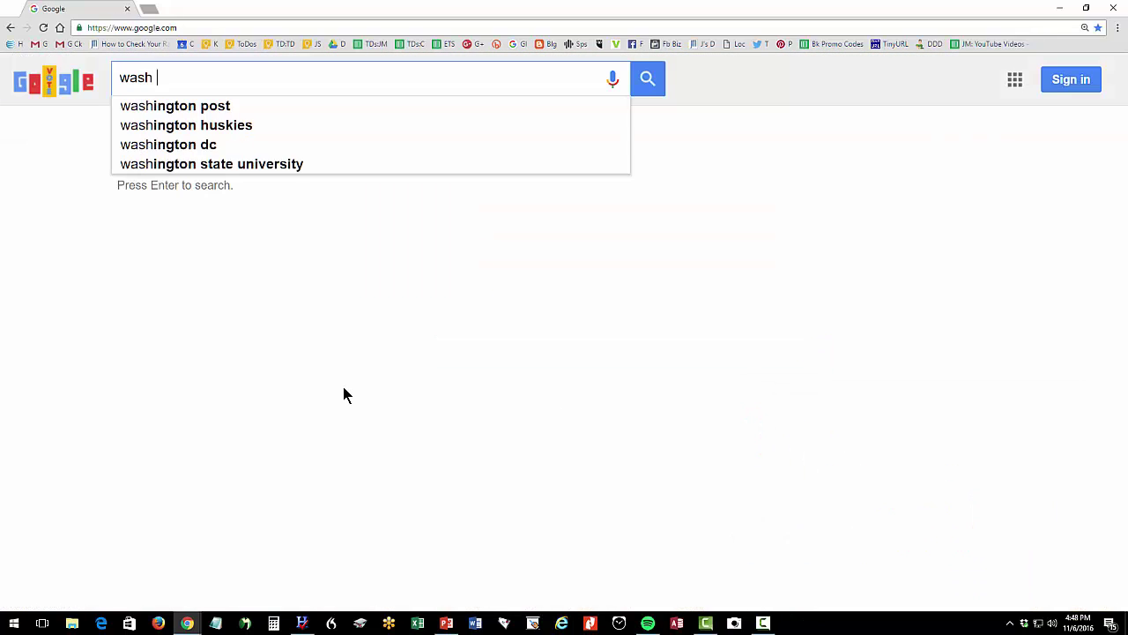
key(Return)
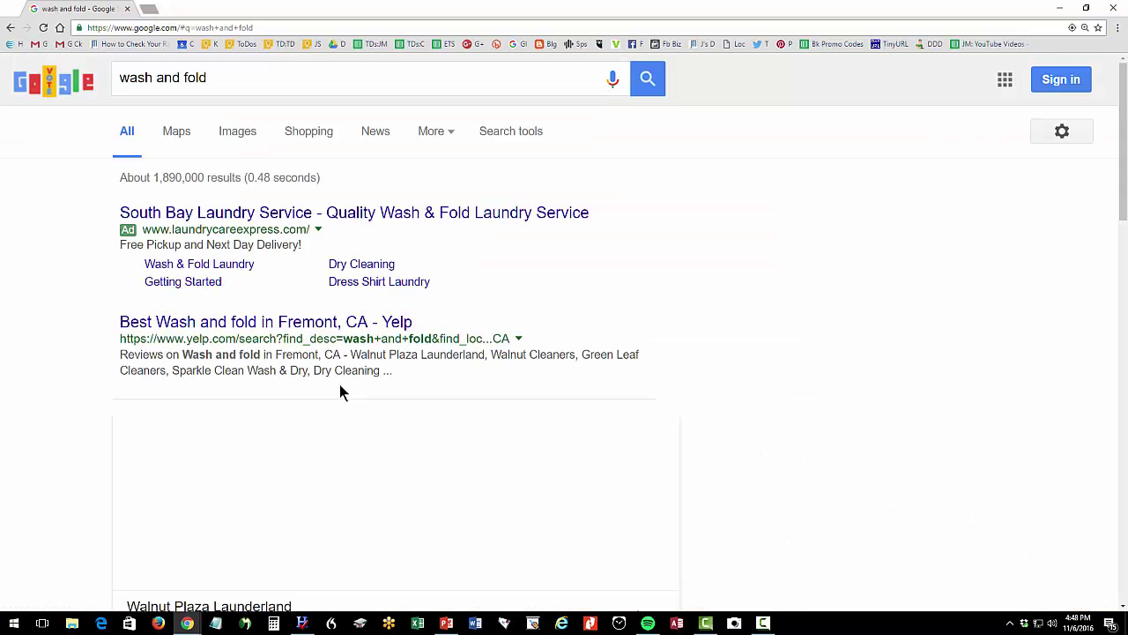
scroll(341, 385, down, 4)
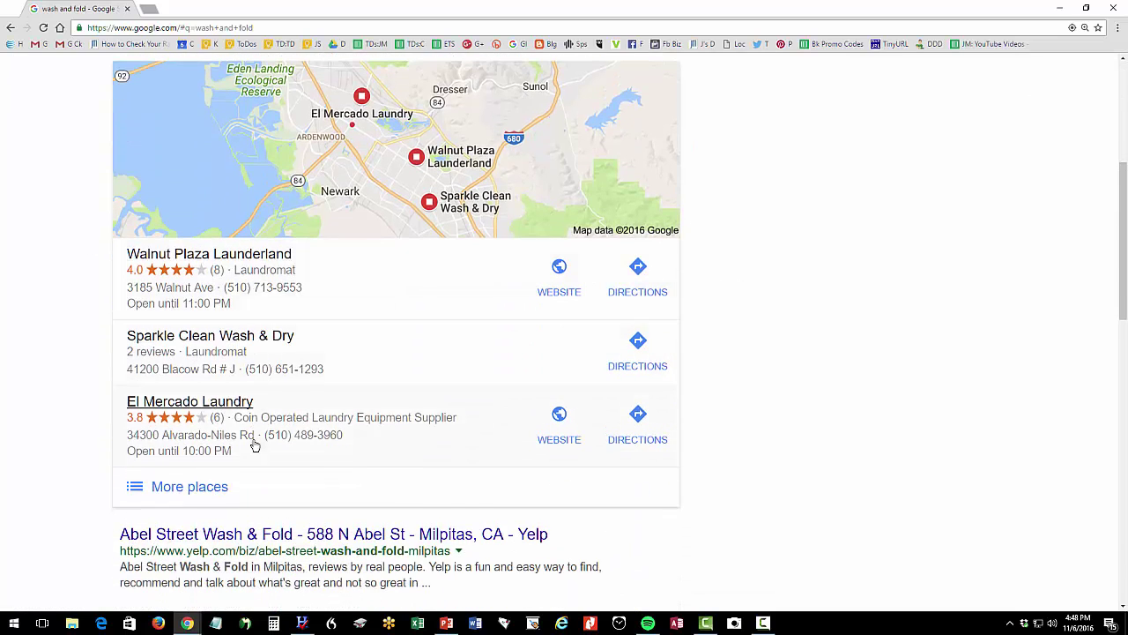
scroll(225, 443, up, 4)
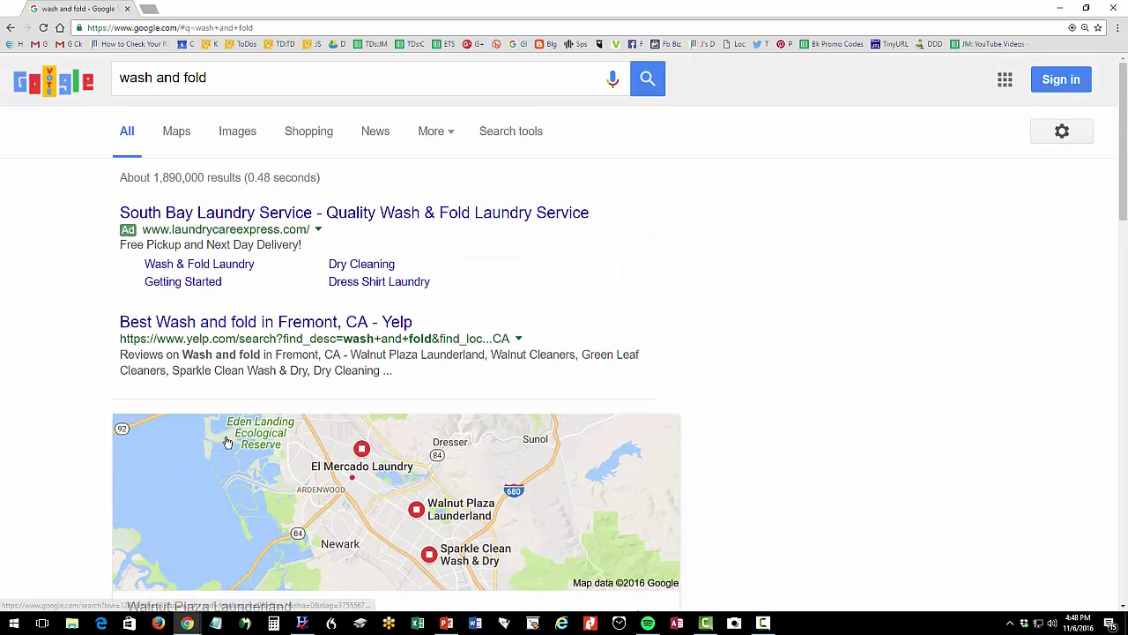
click(272, 83)
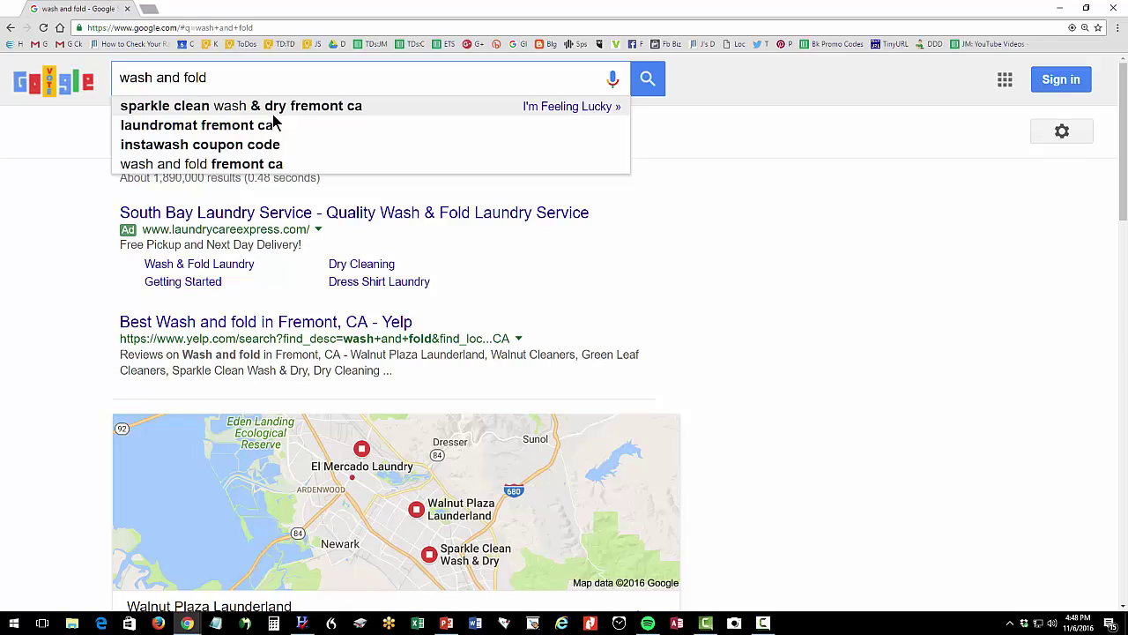
drag(211, 77, 3, 72)
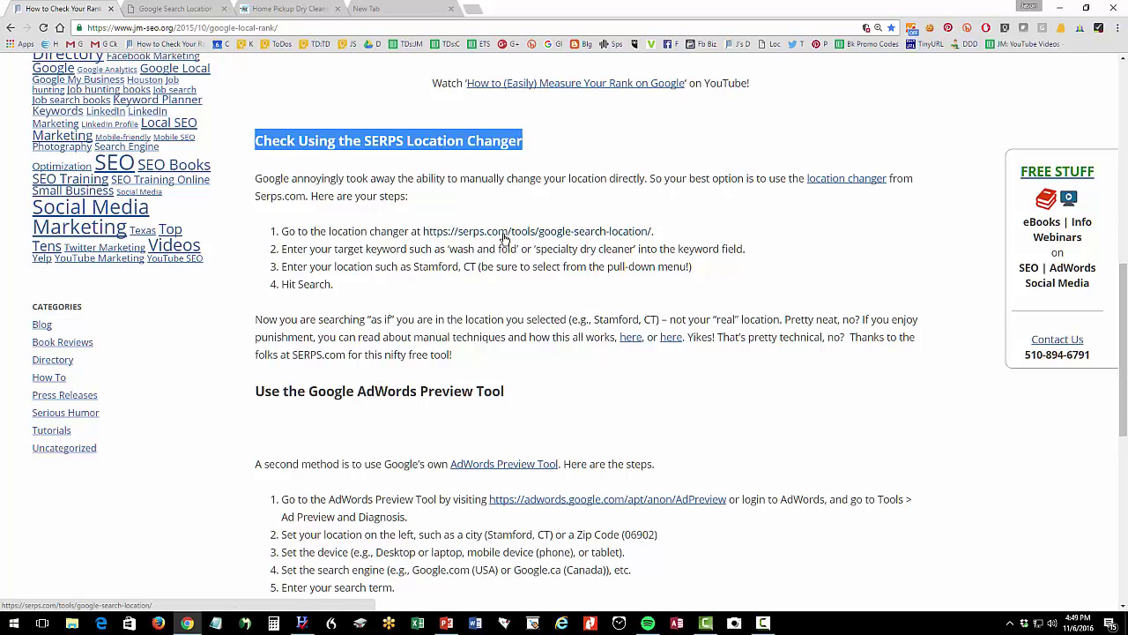
On the SERPs Location Changer page, zoom to 125% and select the 'wash and fold' keyword.
click(185, 10)
triple_click(335, 233)
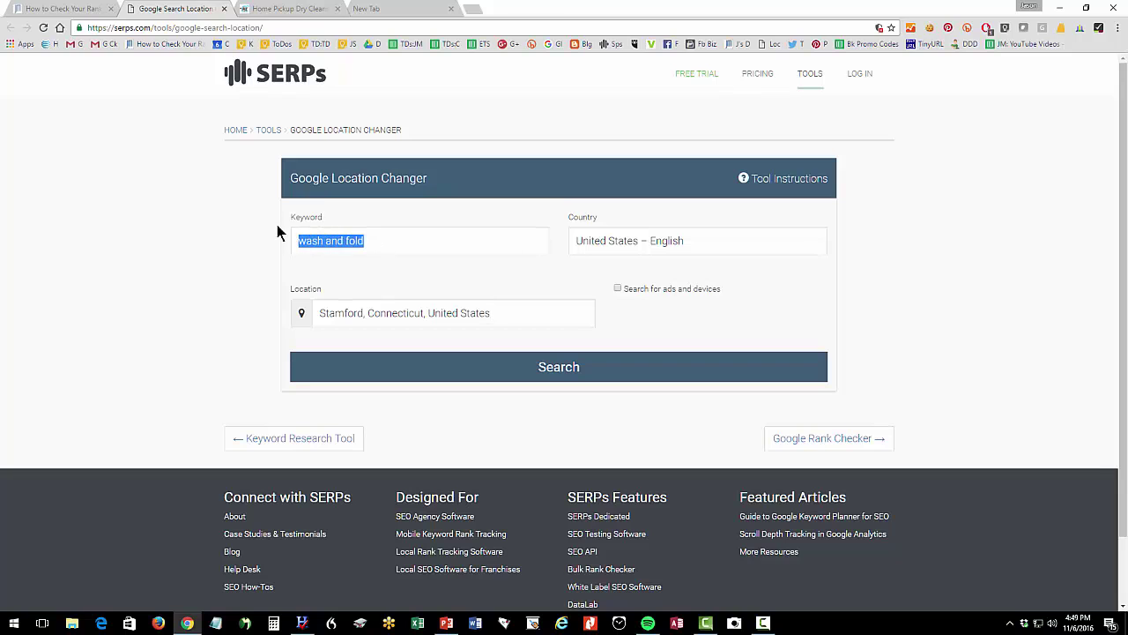
click(1117, 27)
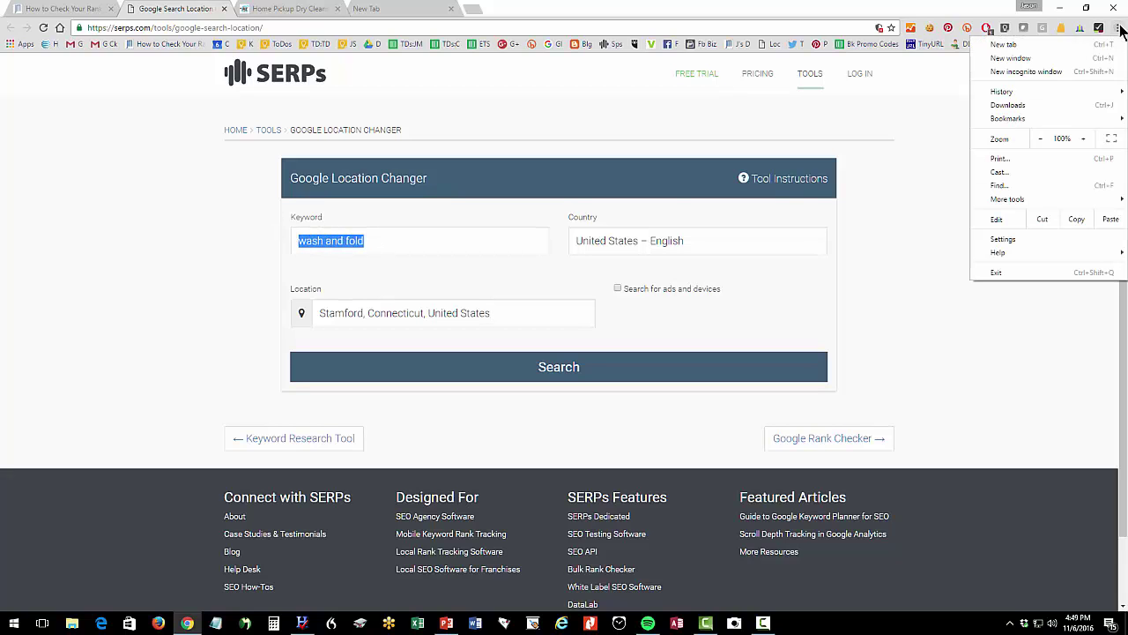
click(1085, 139)
click(1085, 139)
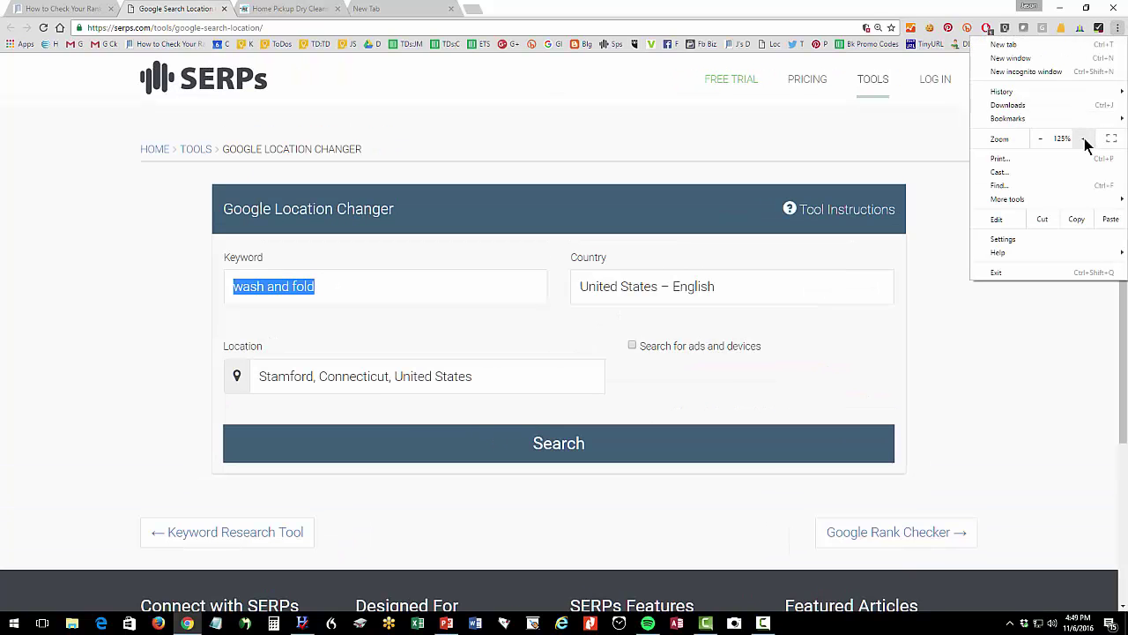
click(333, 301)
drag(331, 298, 227, 275)
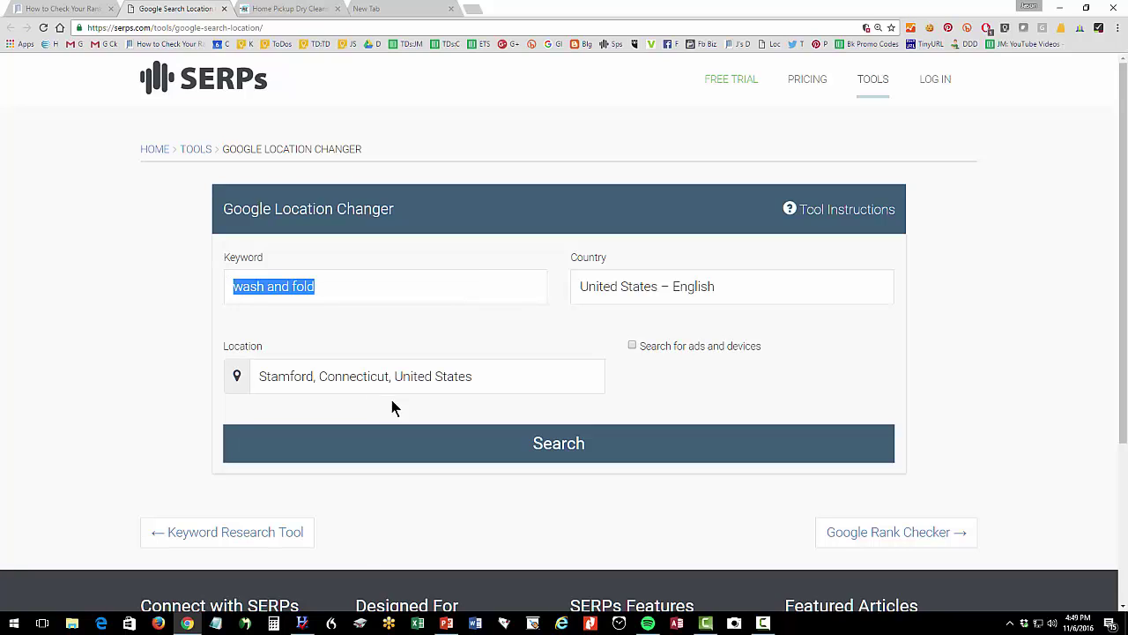
Set the location to Stamford, Connecticut, United States and run the search.
click(348, 368)
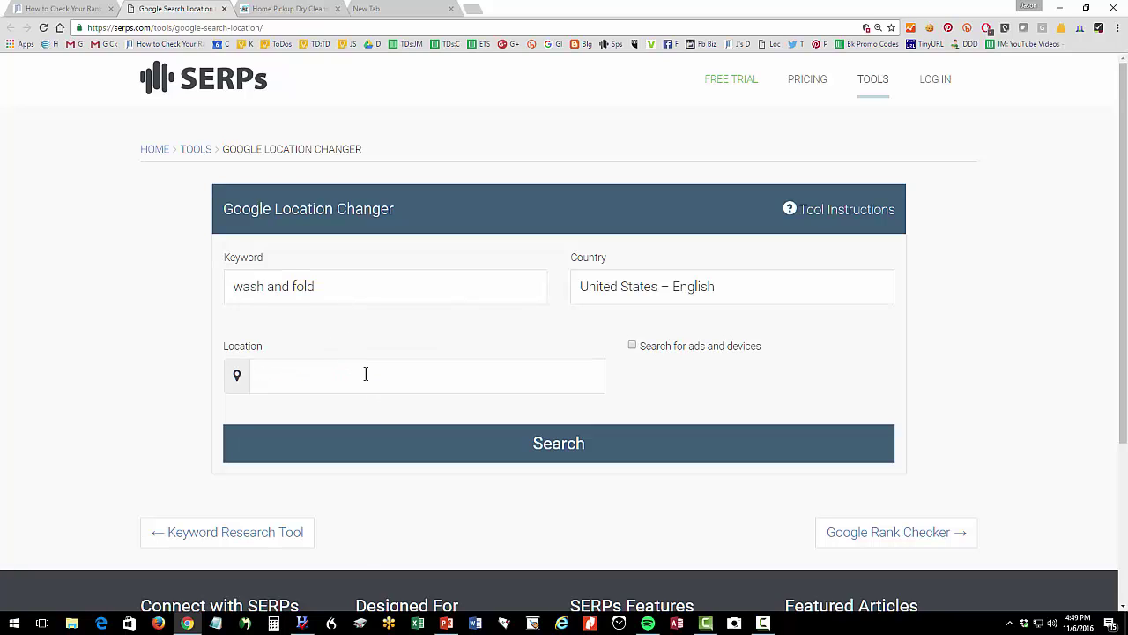
text(stamford)
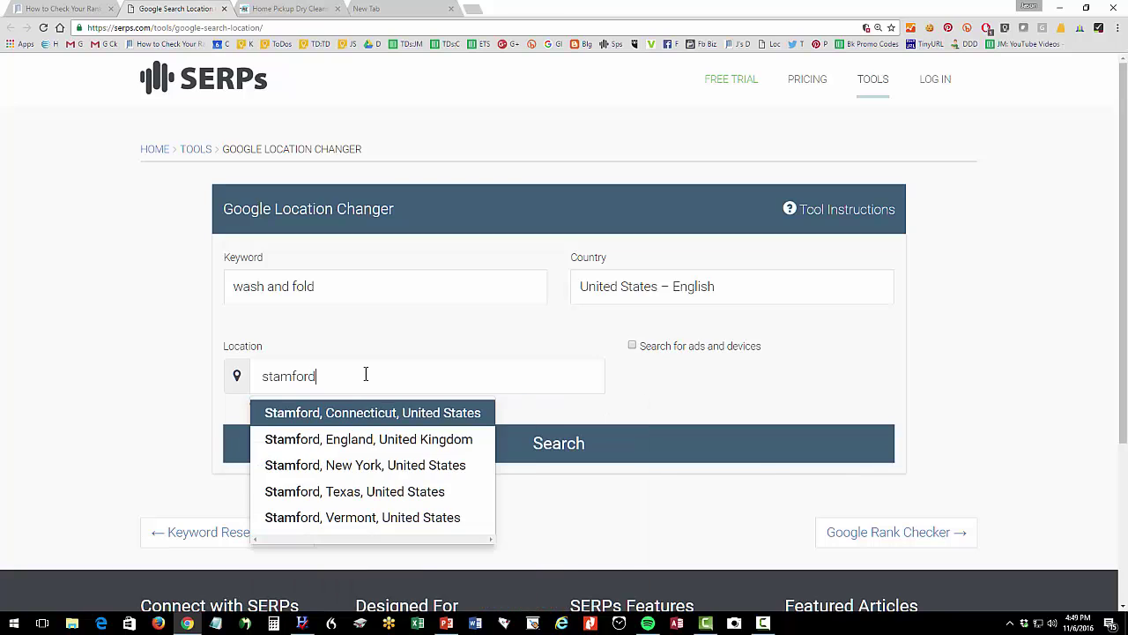
click(346, 415)
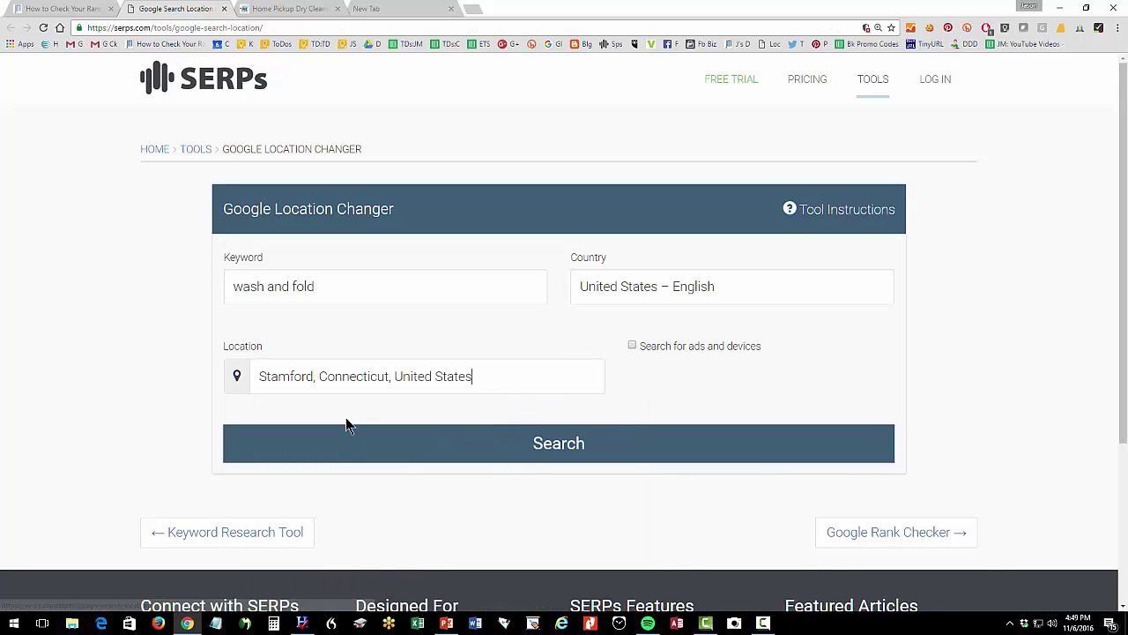
click(348, 432)
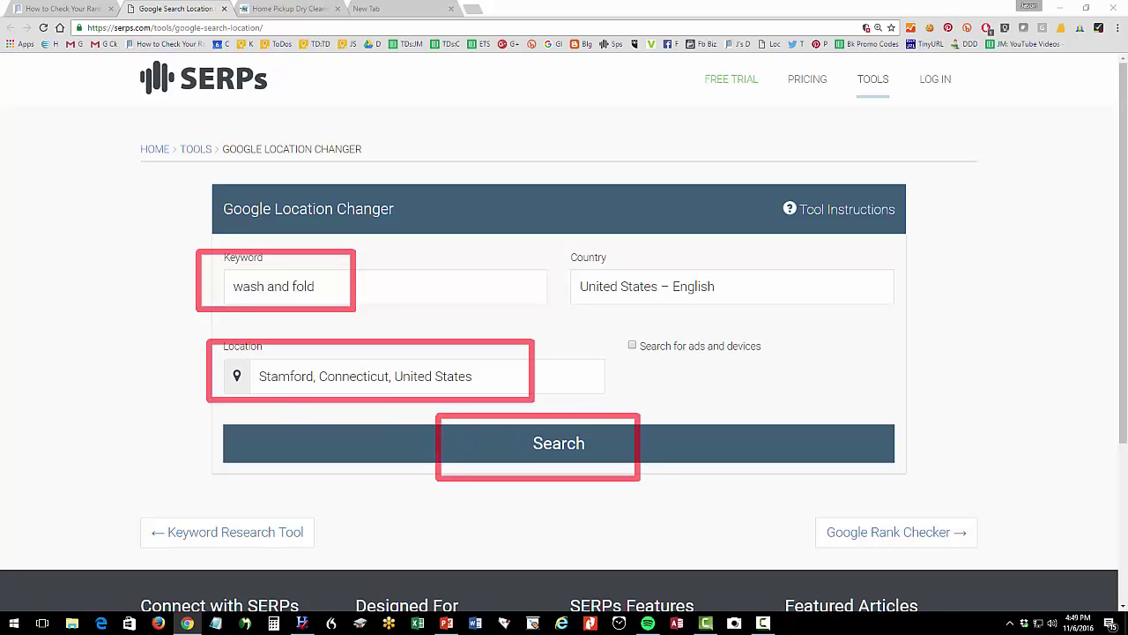
Review the Stamford results: Wash Works, Commuter Cleaners Inc and Laundry Room Stamford CT.
click(560, 438)
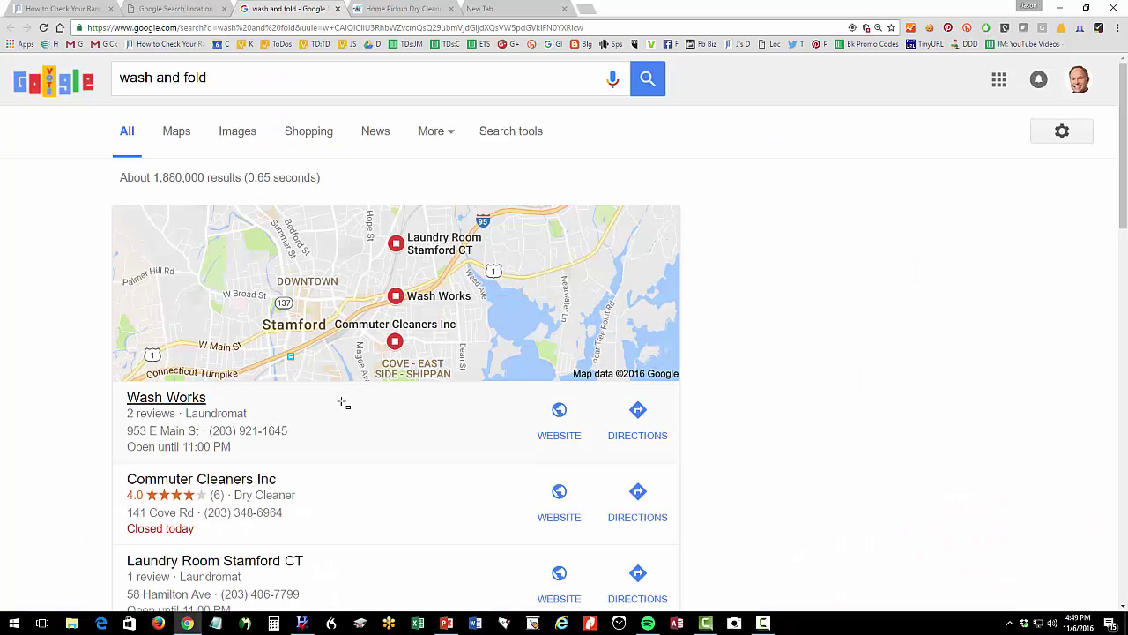
click(280, 27)
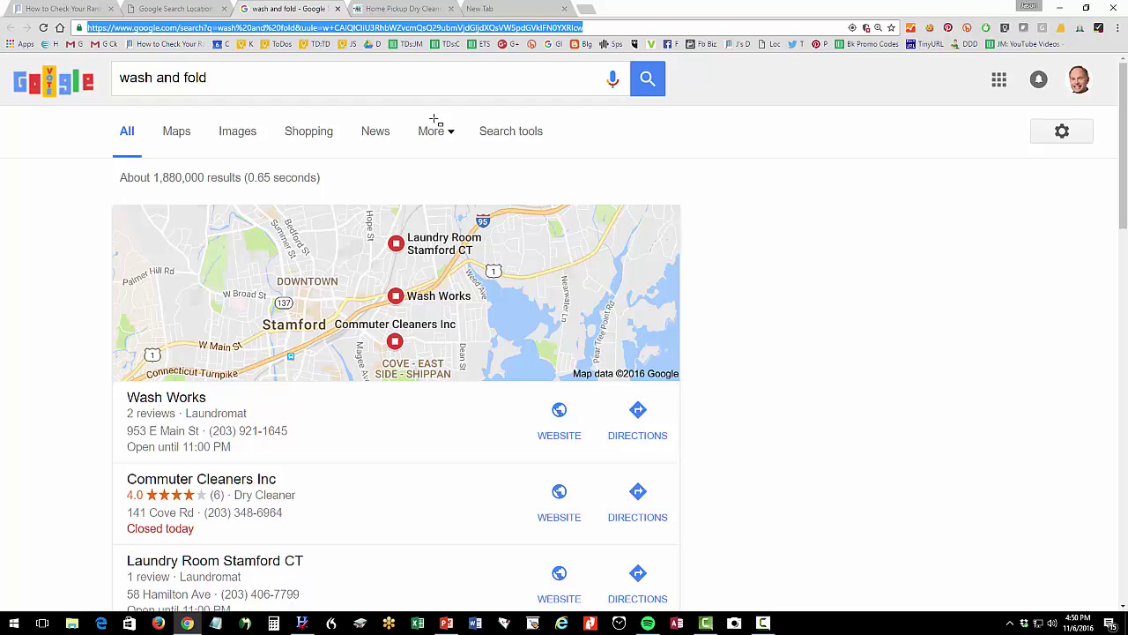
triple_click(214, 76)
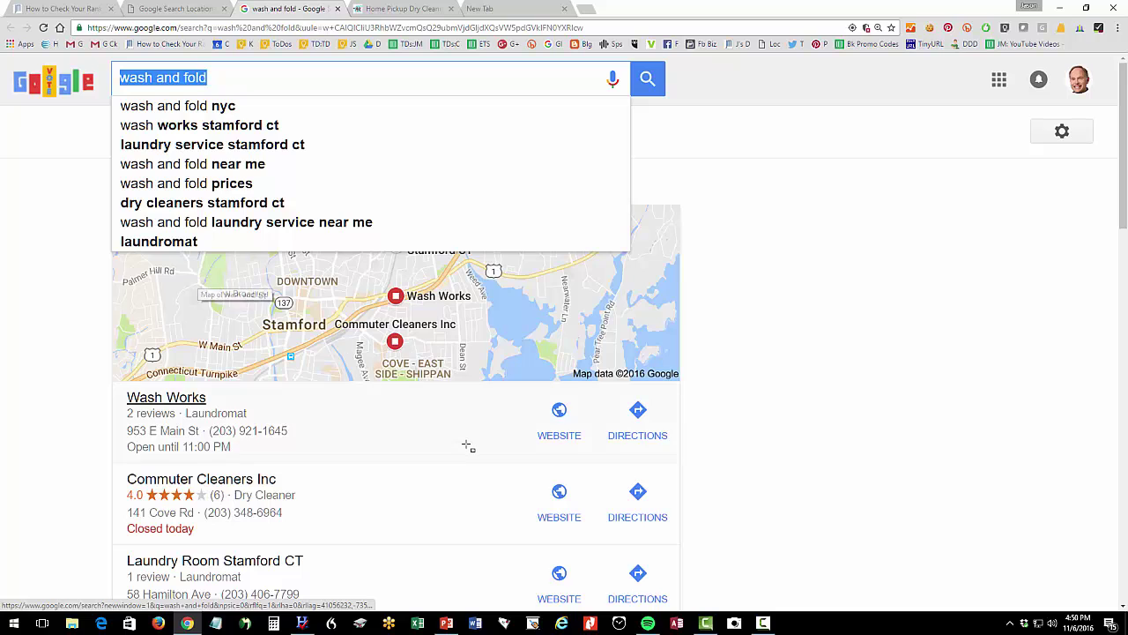
scroll(465, 446, down, 2)
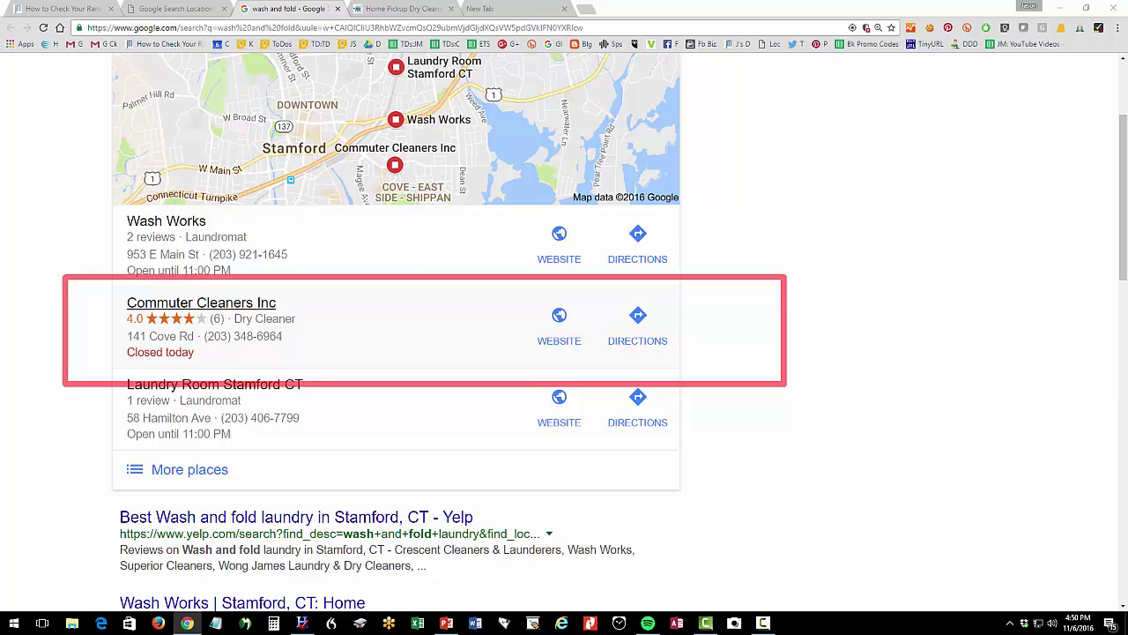
scroll(890, 247, down, 3)
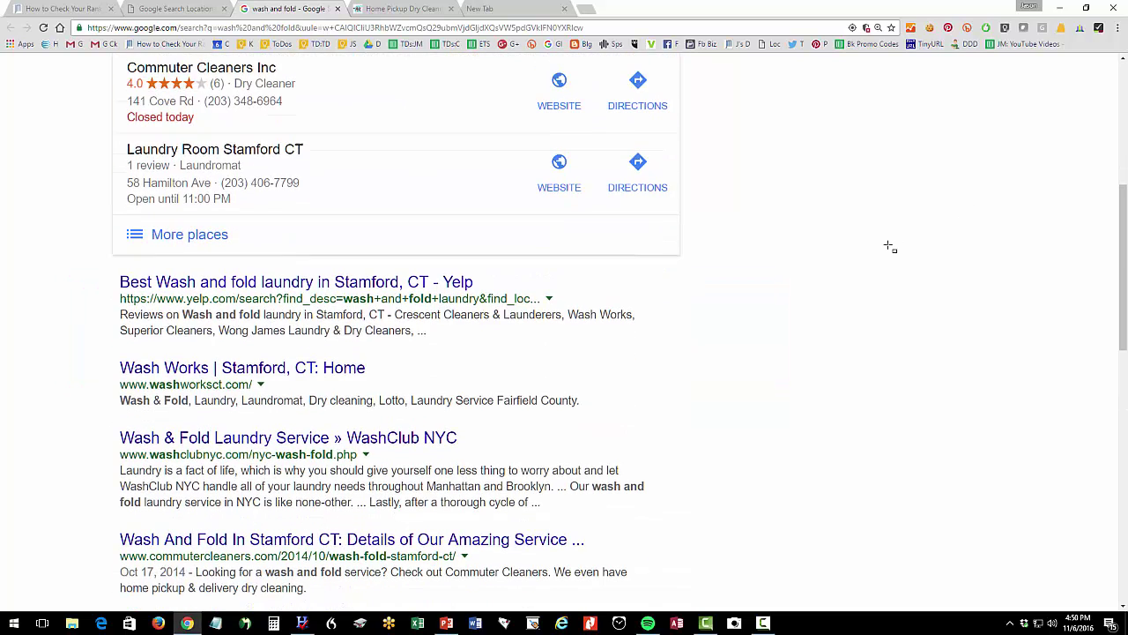
scroll(890, 247, down, 2)
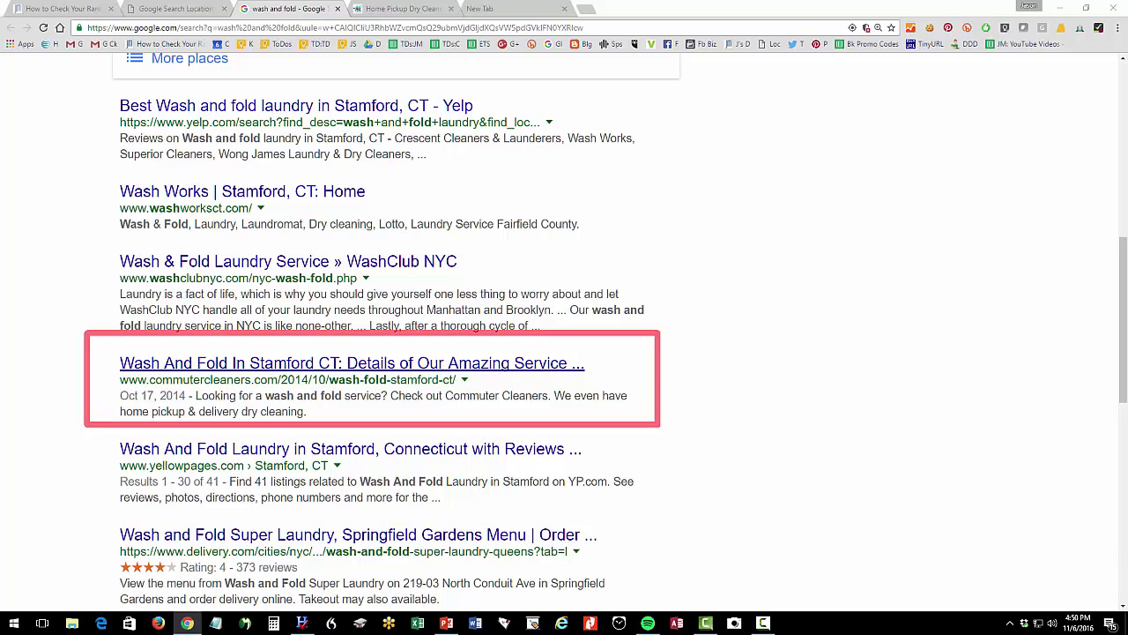
scroll(1065, 193, up, 8)
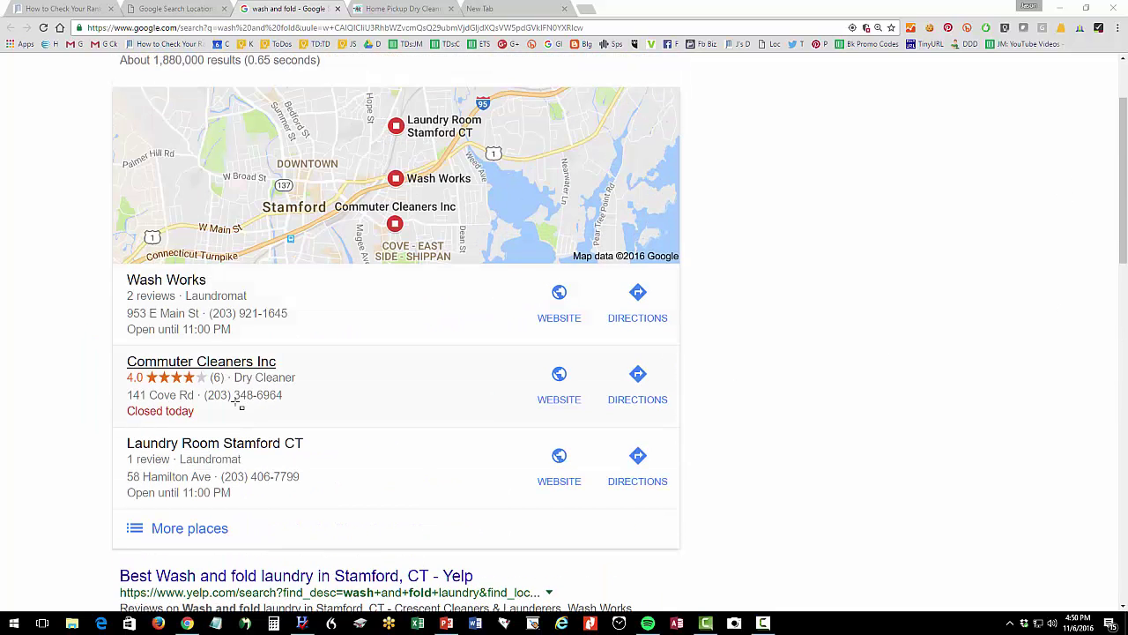
scroll(211, 317, up, 2)
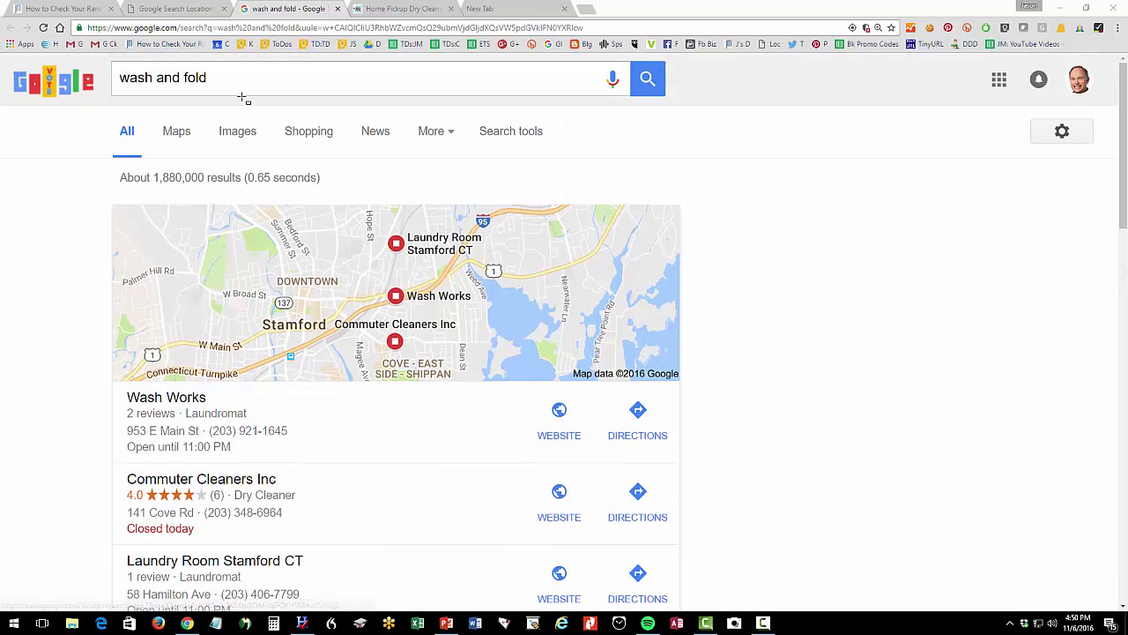
click(239, 90)
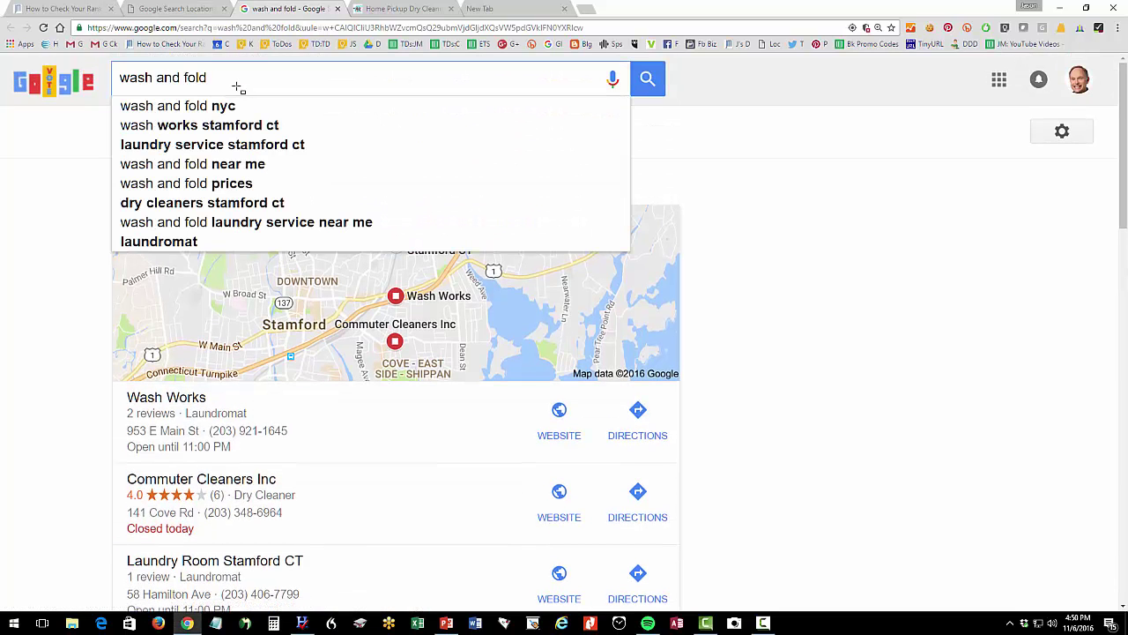
Change the location to Port Chester, New York and rerun the 'wash and fold' search.
click(337, 8)
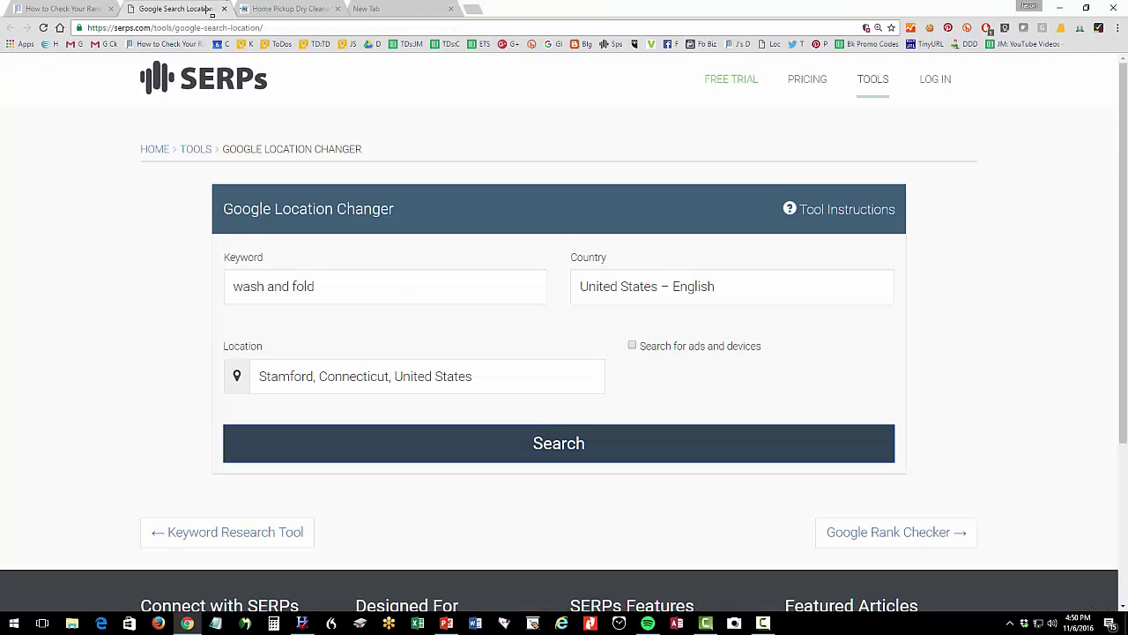
click(431, 377)
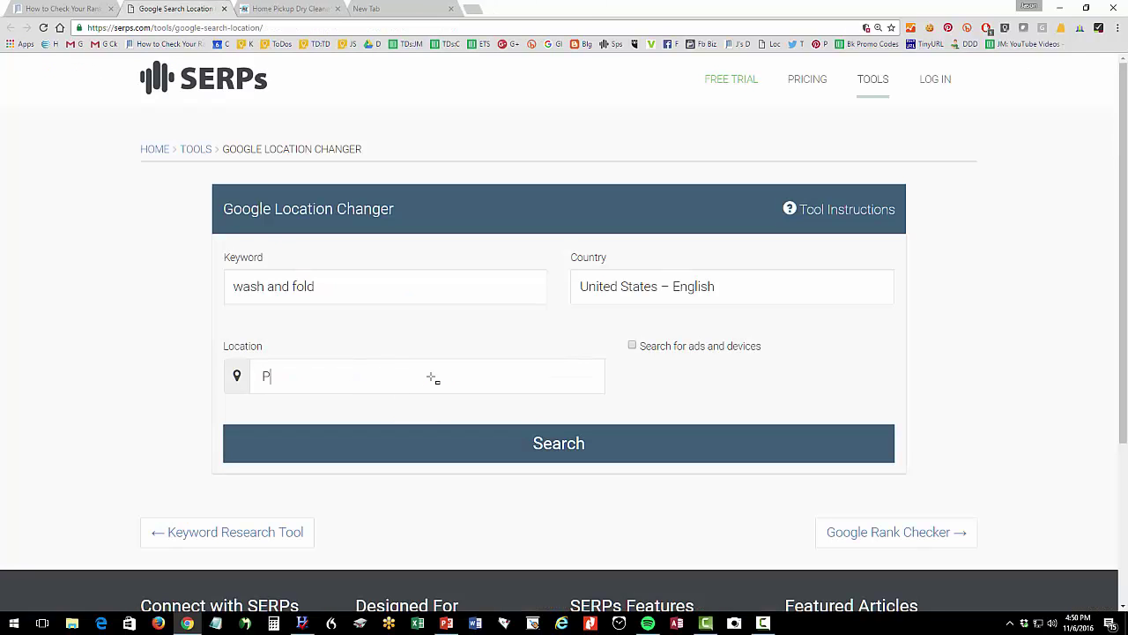
text(ort Che)
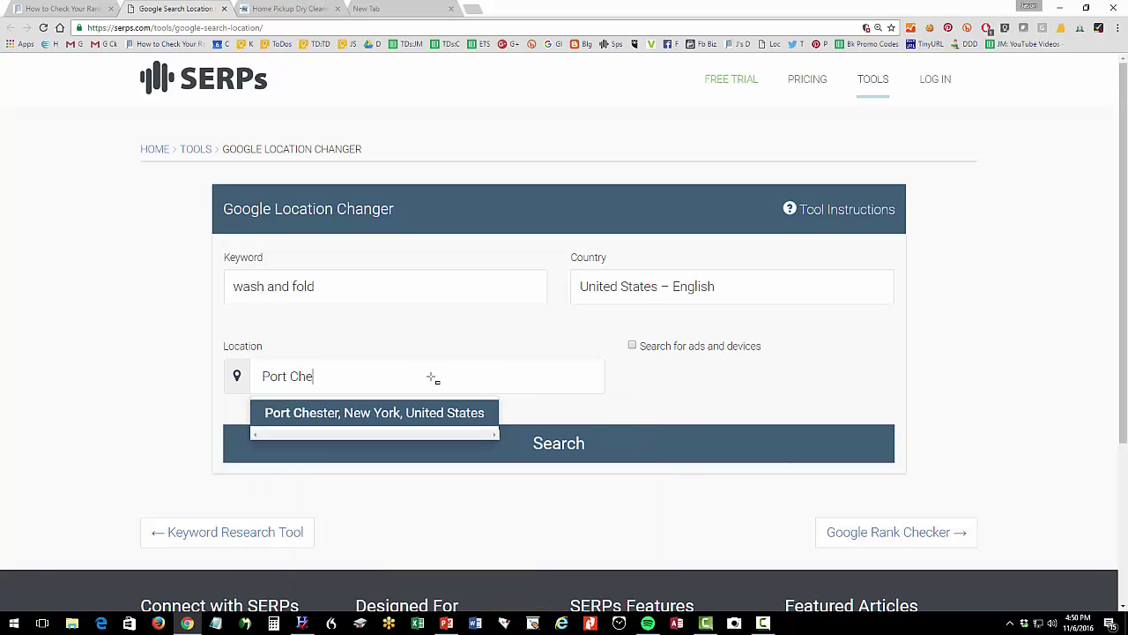
text(ster)
click(407, 414)
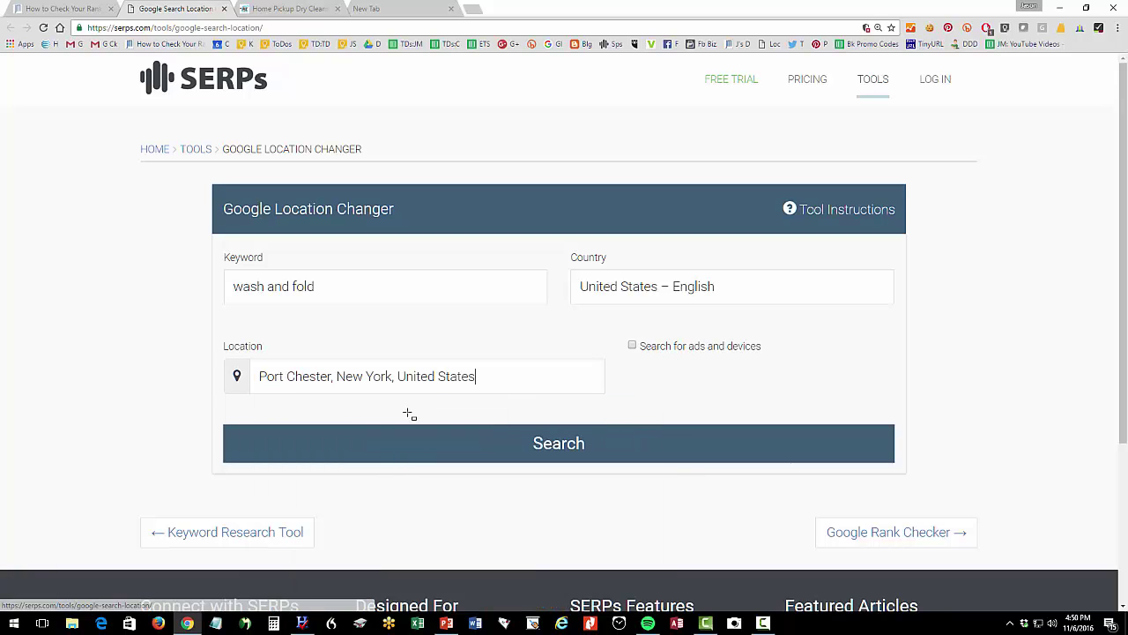
click(420, 448)
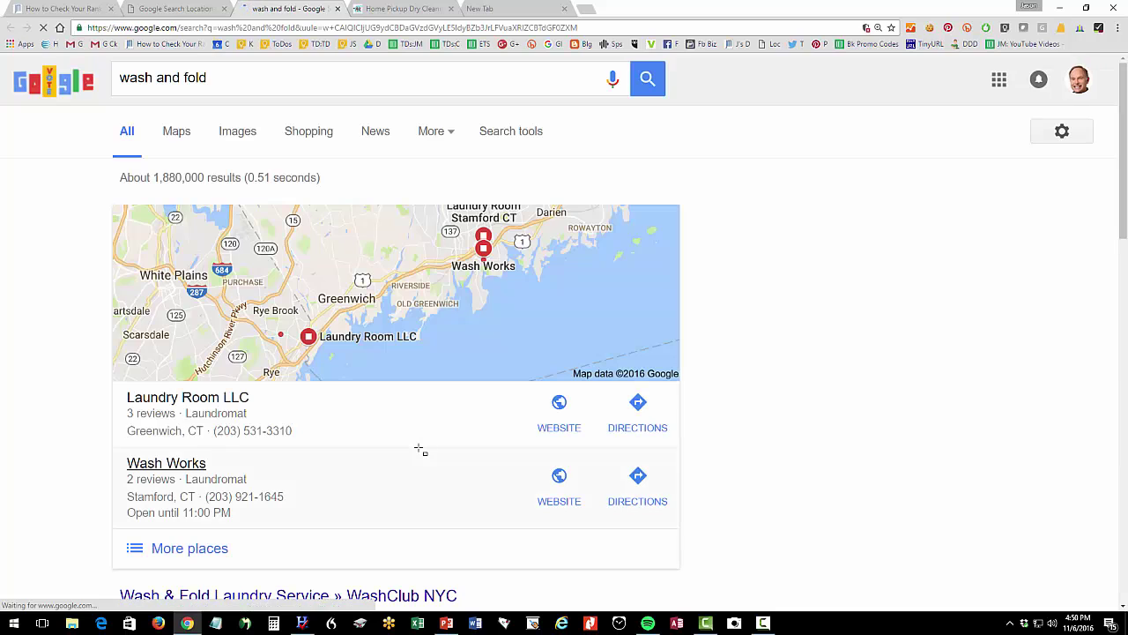
Scroll the results and box the Commuter Cleaners 'Wash and Fold - Stamford, Greenwich CT' listing.
scroll(223, 389, down, 3)
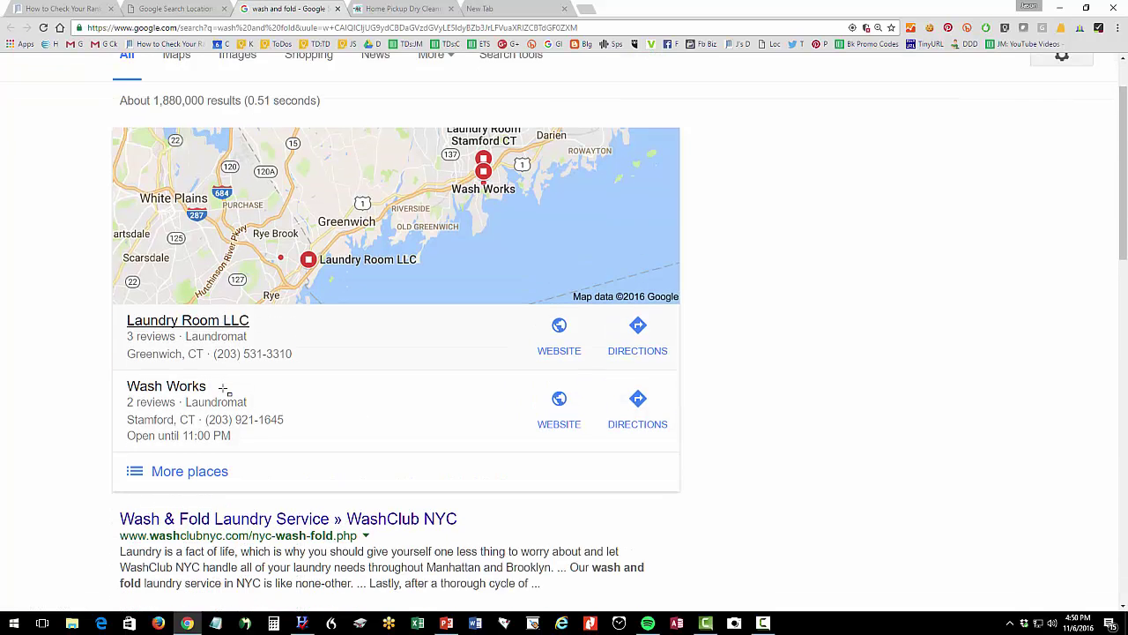
scroll(223, 388, down, 5)
scroll(223, 388, down, 1)
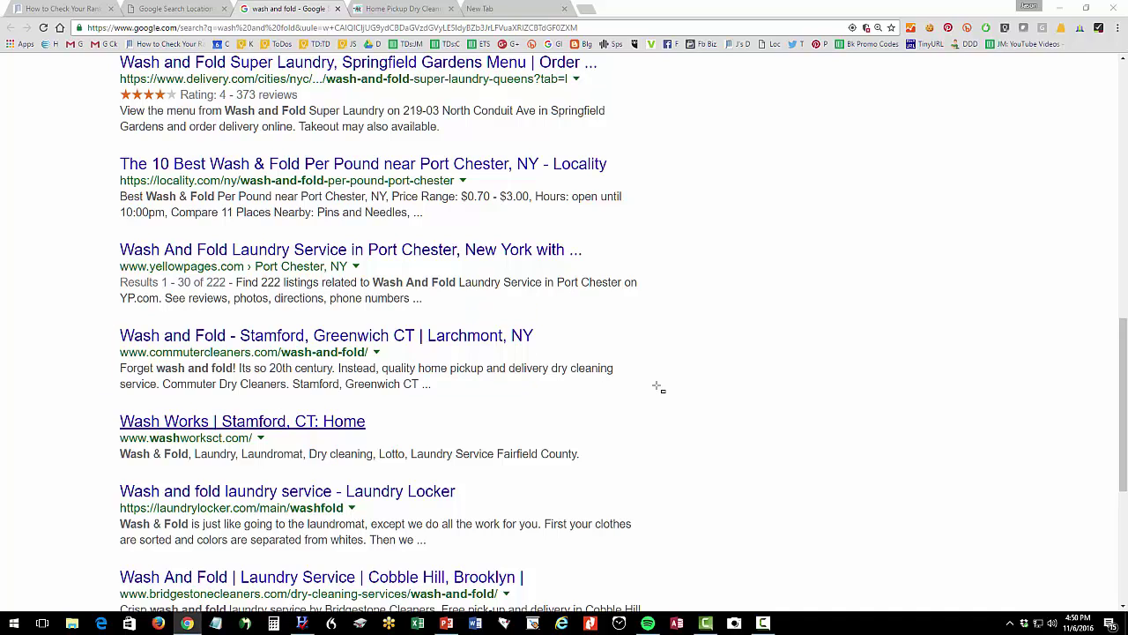
drag(99, 310, 652, 405)
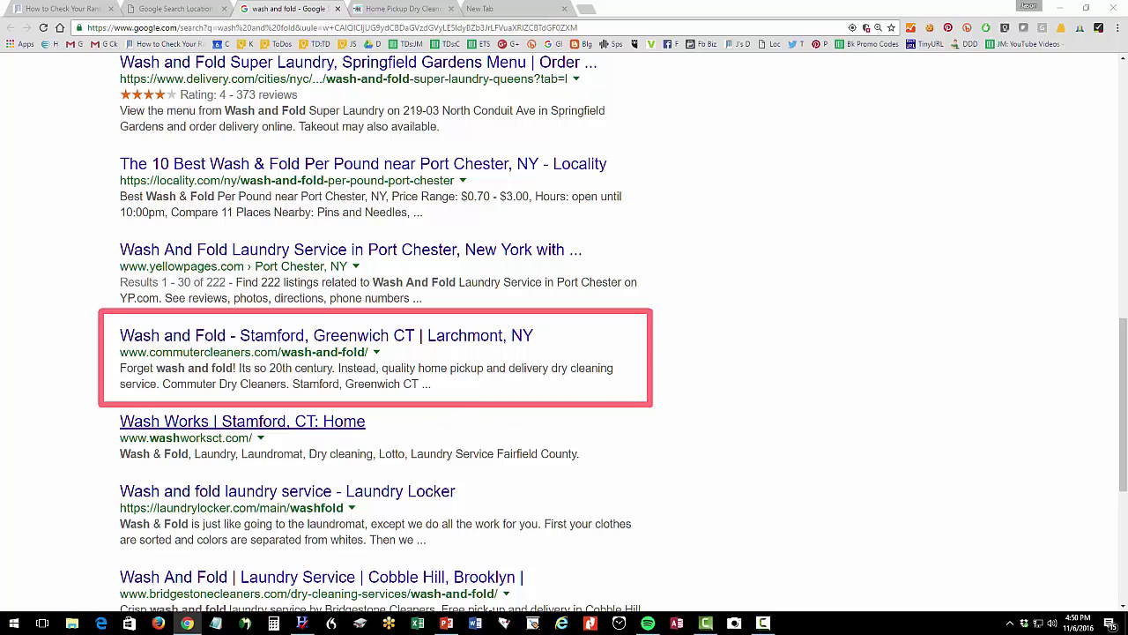
Change the location to Greenwich, Connecticut, United States and run the 'wash and fold' search.
key(ctrl+shift+Tab)
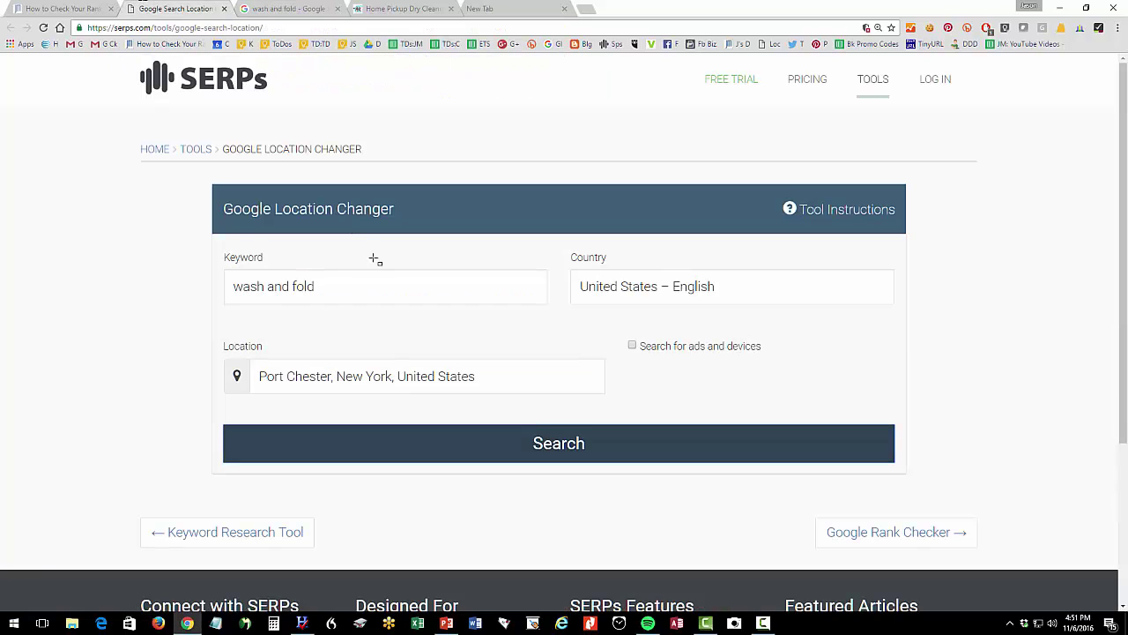
triple_click(431, 377)
key(BackSpace)
text(Greenwich, T)
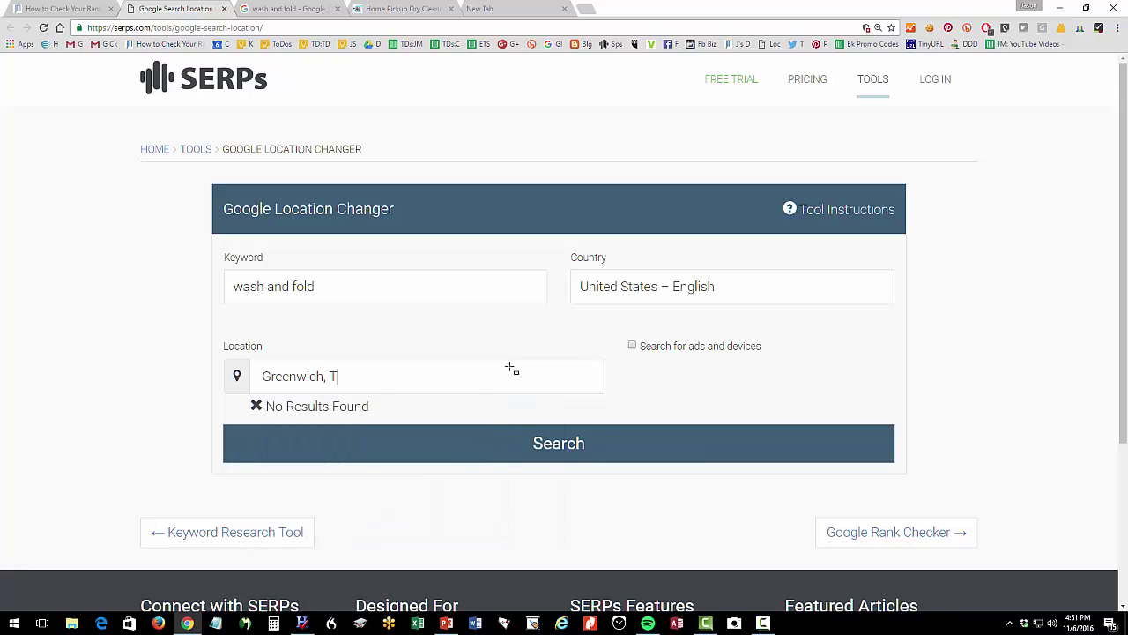
key(BackSpace)
text(CT)
key(BackSpace)
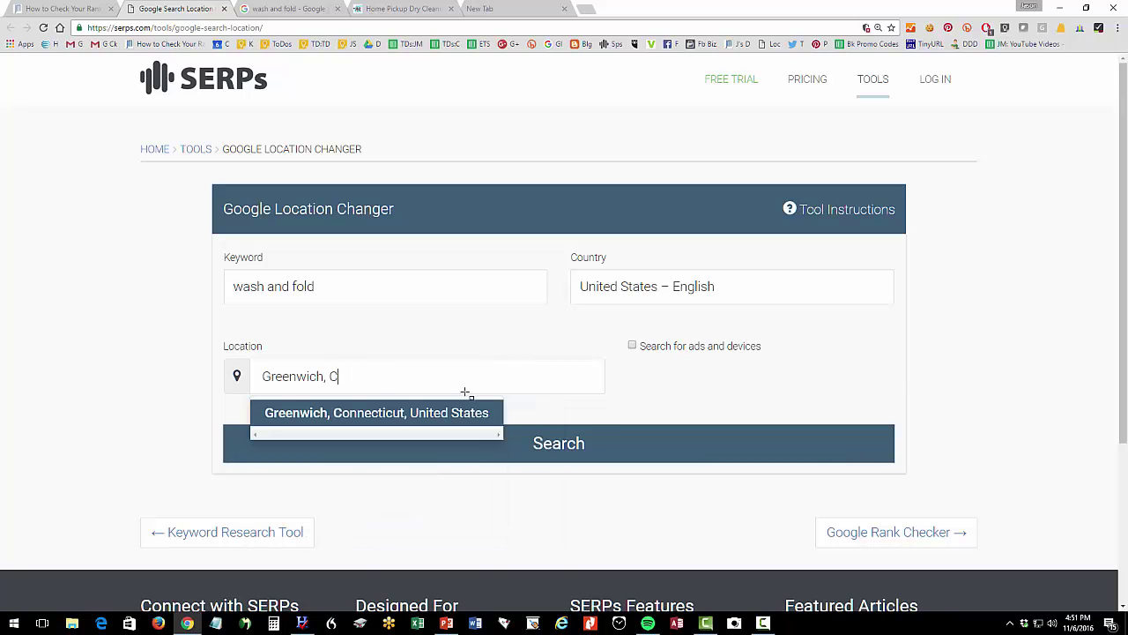
click(464, 403)
click(352, 284)
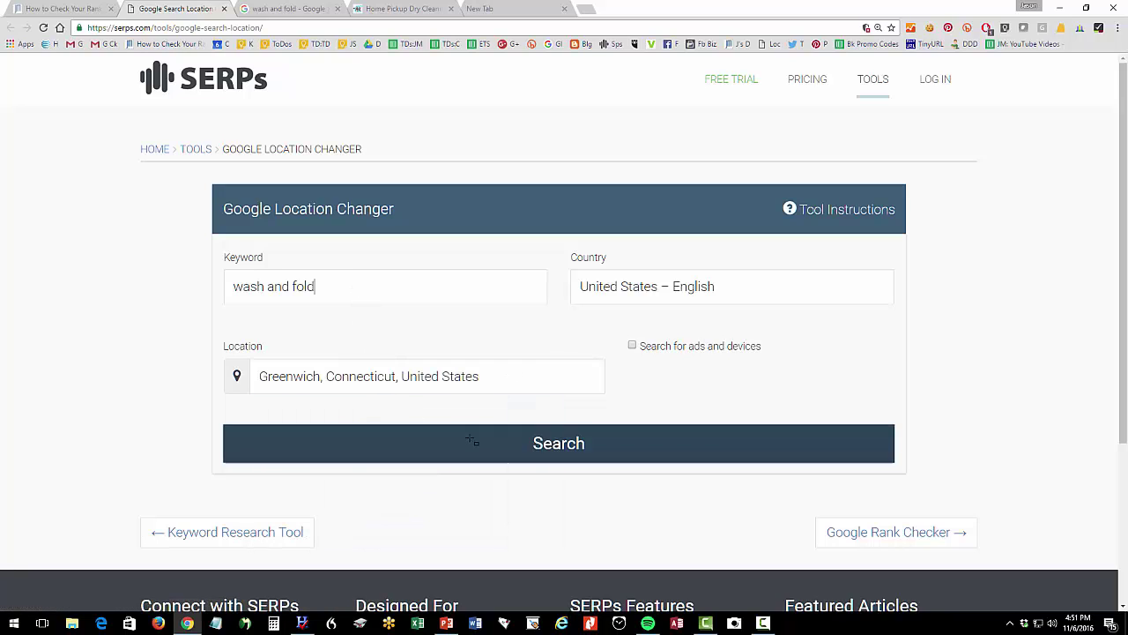
click(517, 443)
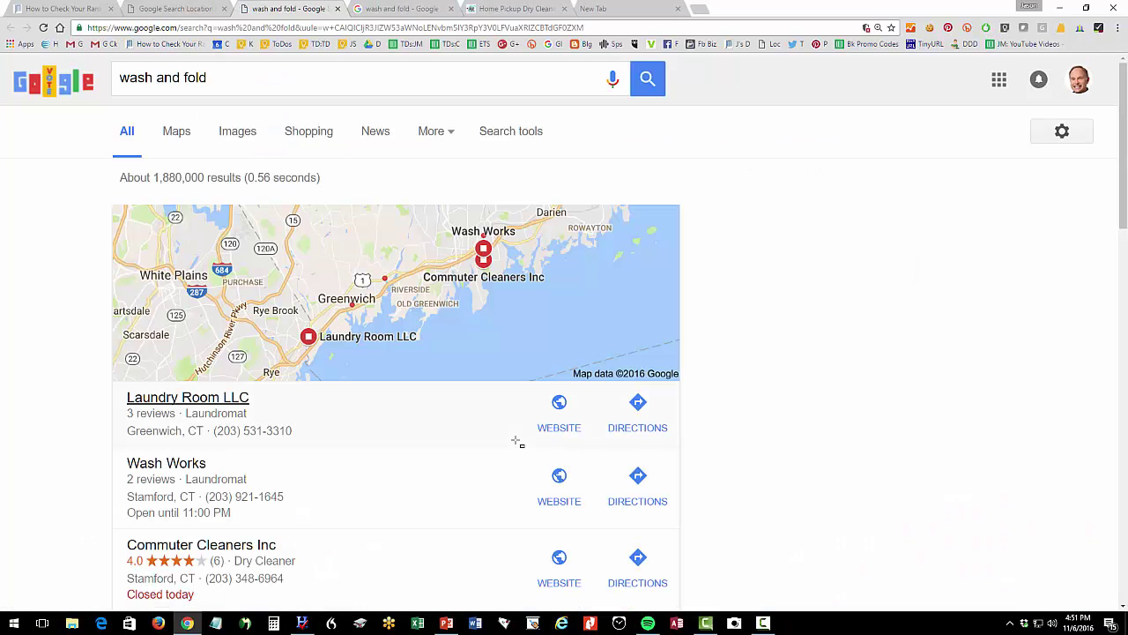
Scroll through the Greenwich results listing Commuter Cleaners in maps and organically.
scroll(517, 440, down, 2)
scroll(226, 385, down, 3)
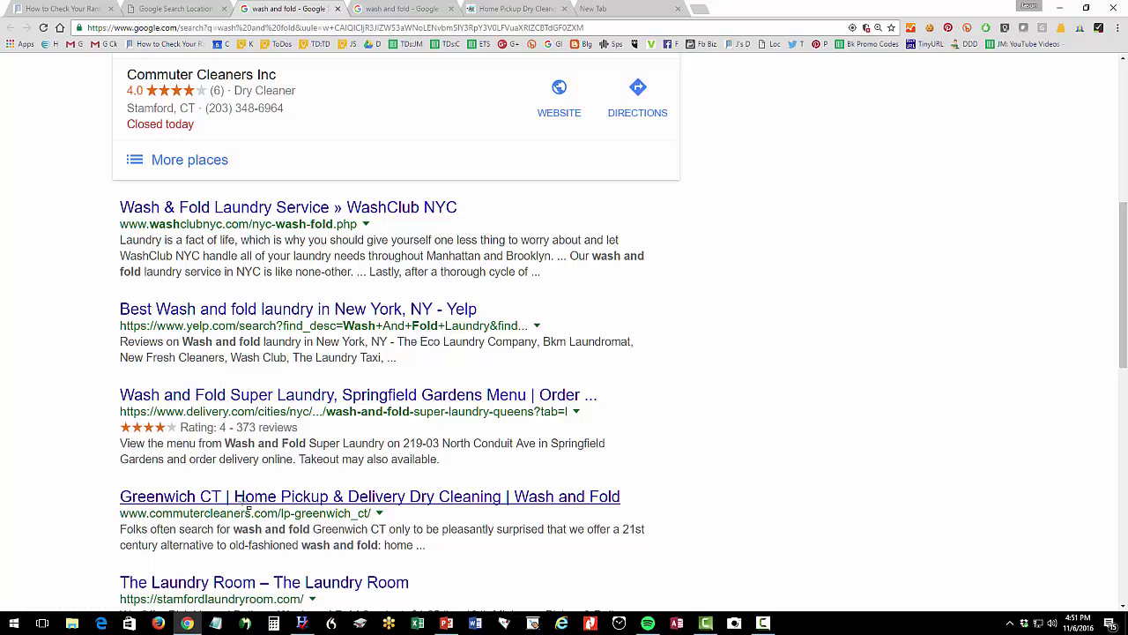
scroll(288, 159, up, 5)
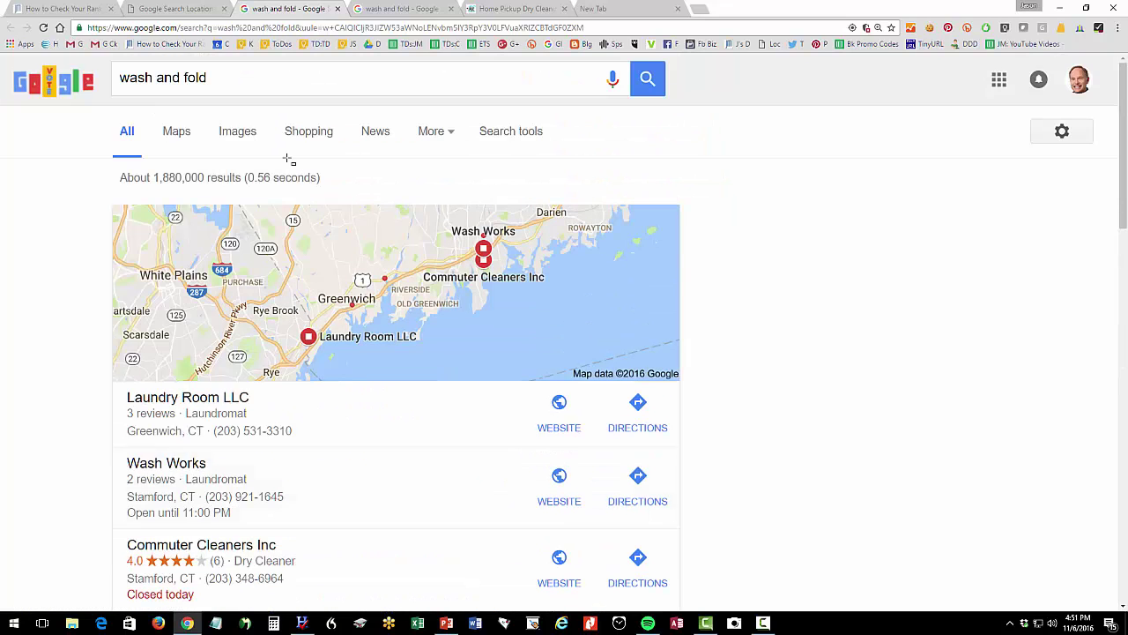
Return to the jm-seo blog post and open its AdWords Preview Tool link in a new tab.
click(172, 9)
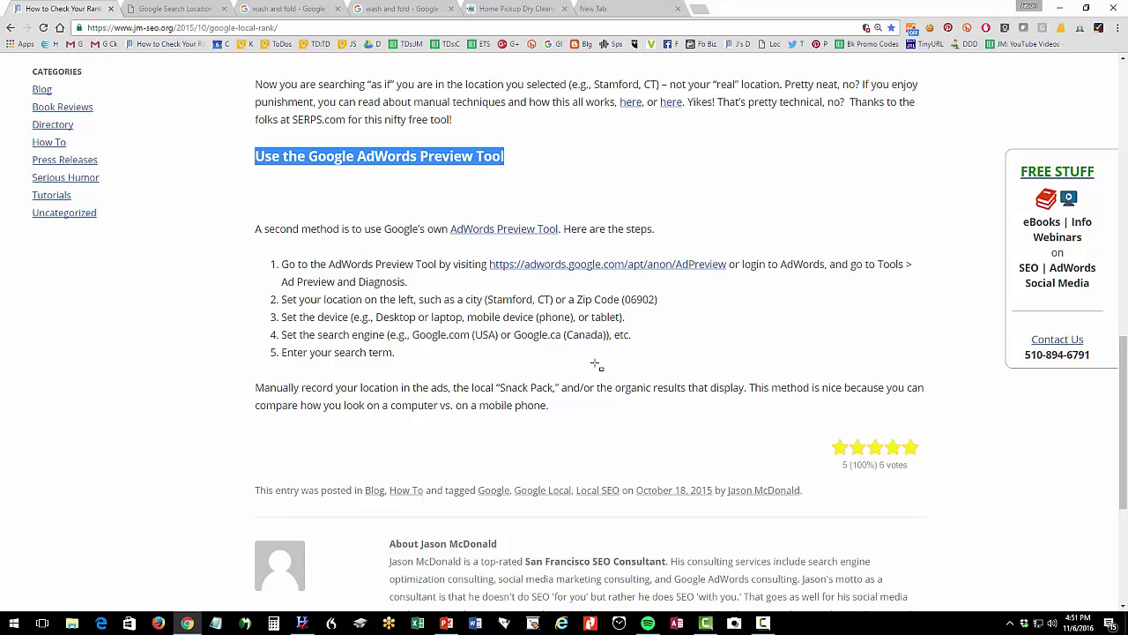
right_click(552, 273)
click(555, 279)
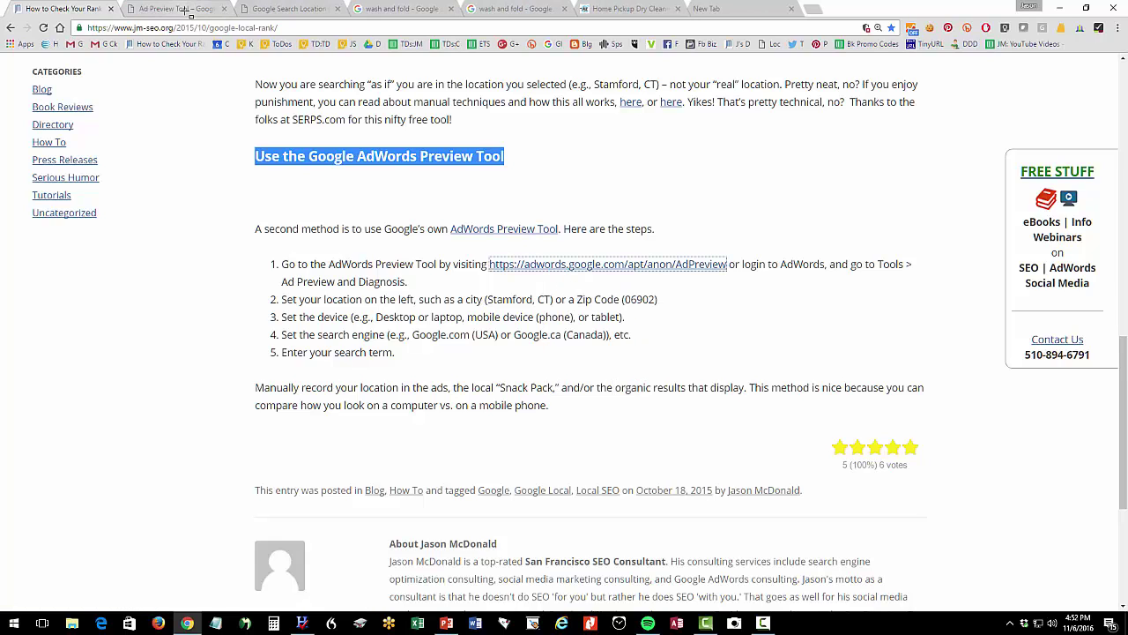
Enter 'wash and fold' as the Ad Preview search term and zoom the page in.
click(185, 11)
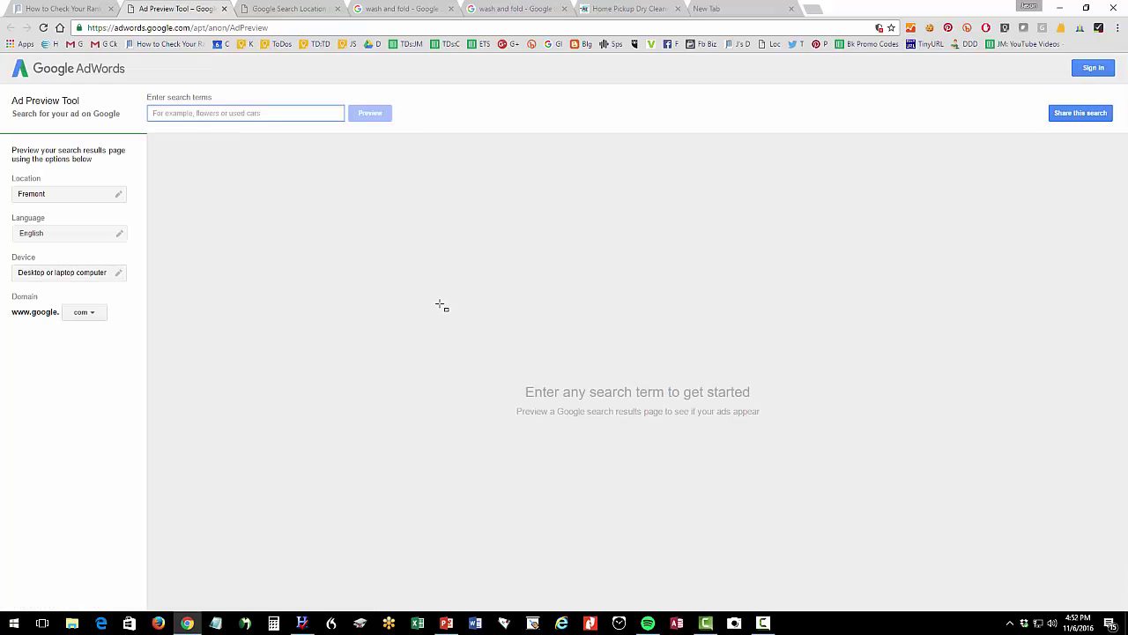
click(191, 113)
text(wash and fold)
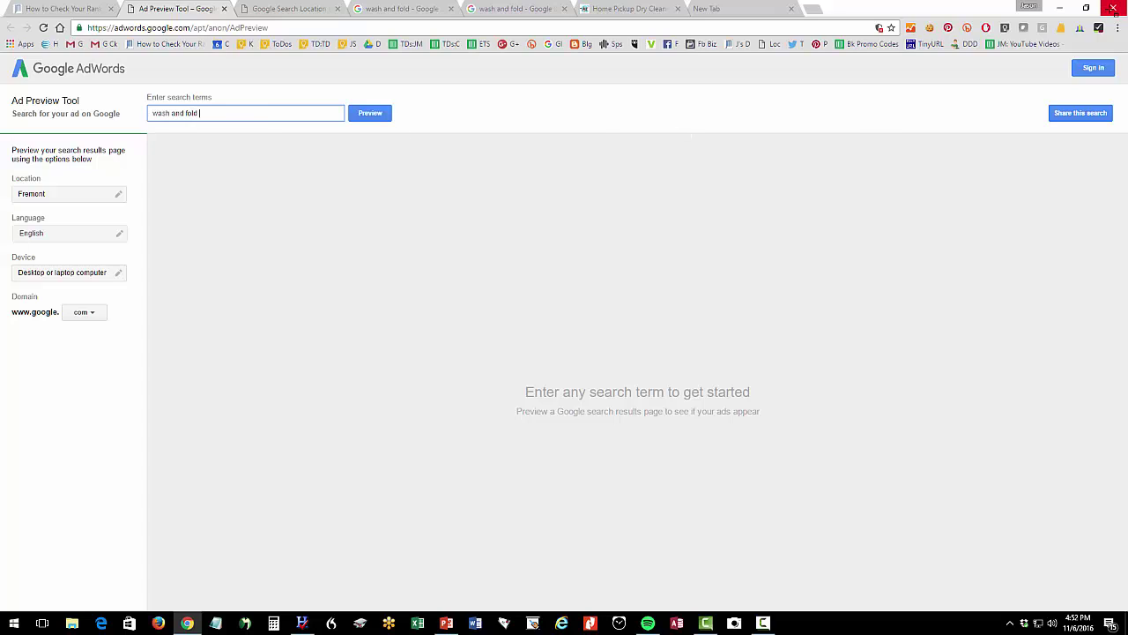
click(1117, 27)
click(1085, 138)
click(1085, 138)
click(1084, 139)
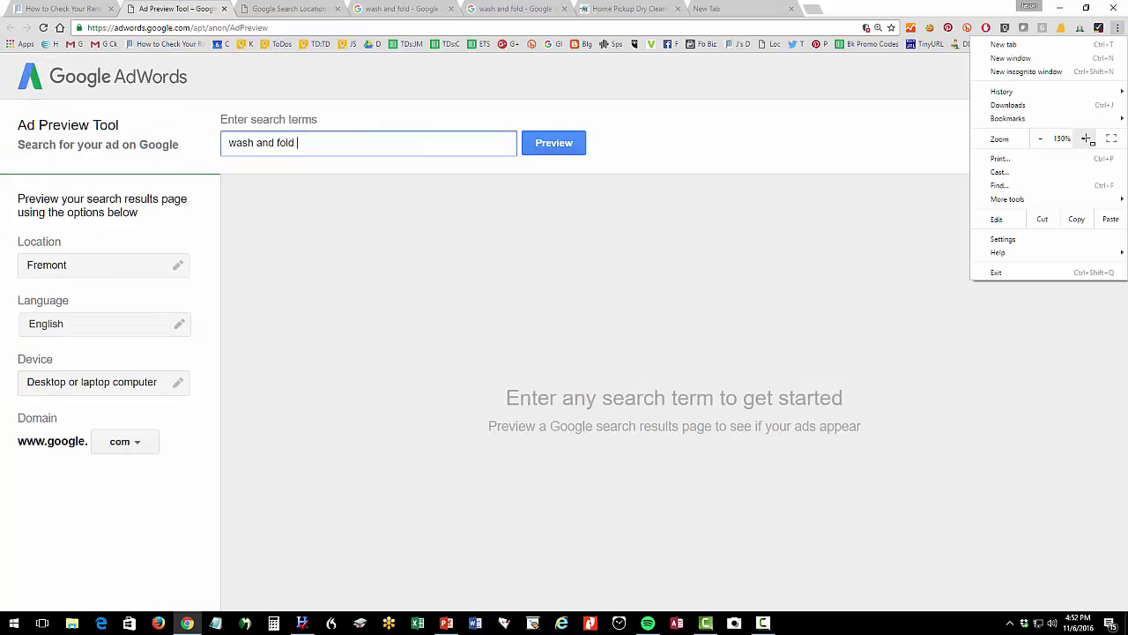
click(1085, 138)
click(1085, 138)
click(552, 221)
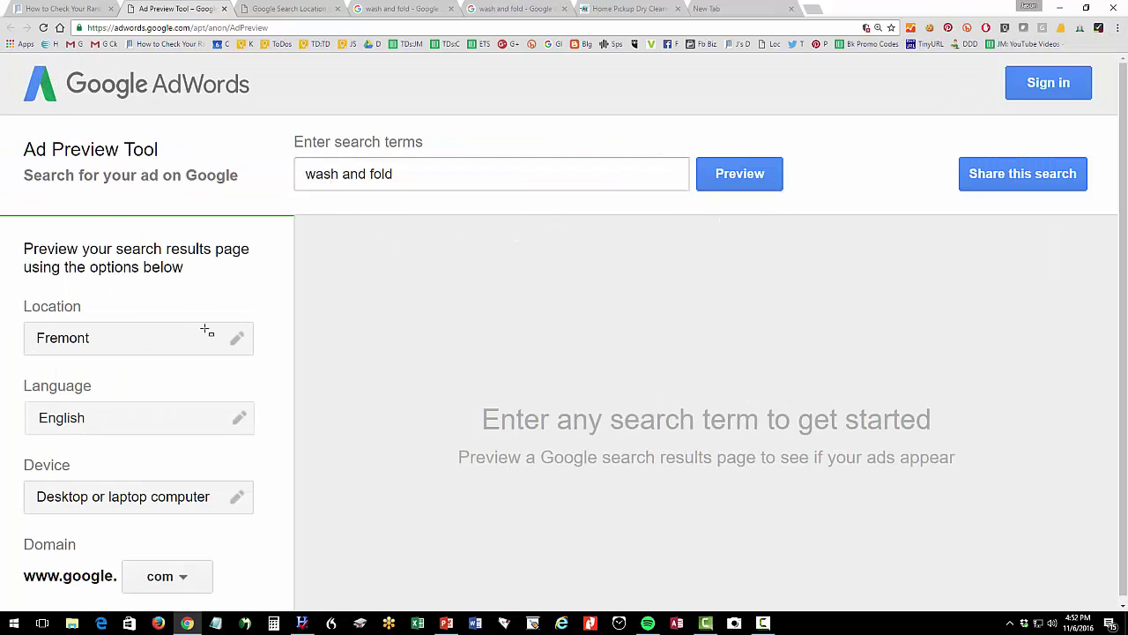
Change the preview location from Fremont to Stamford, Connecticut.
click(126, 339)
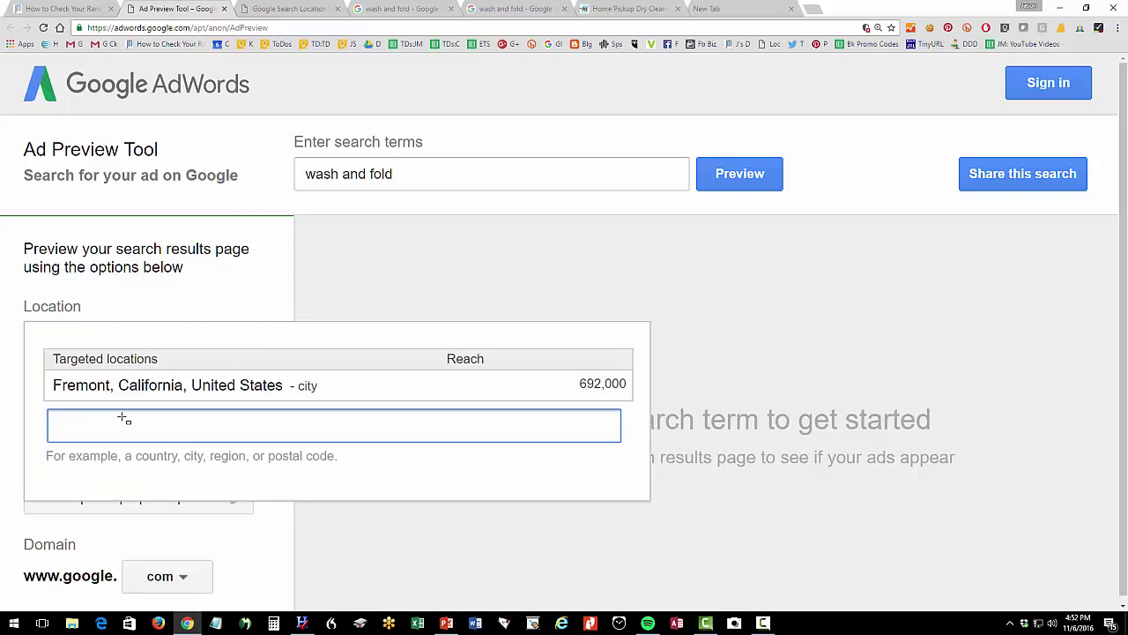
text(Stamford, CT)
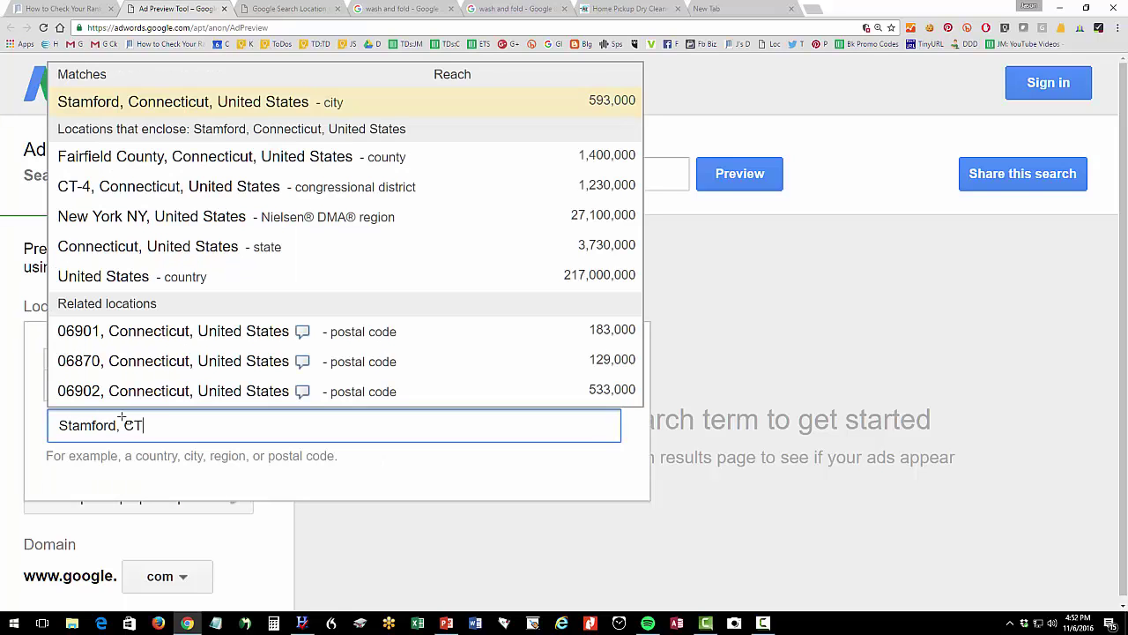
click(200, 105)
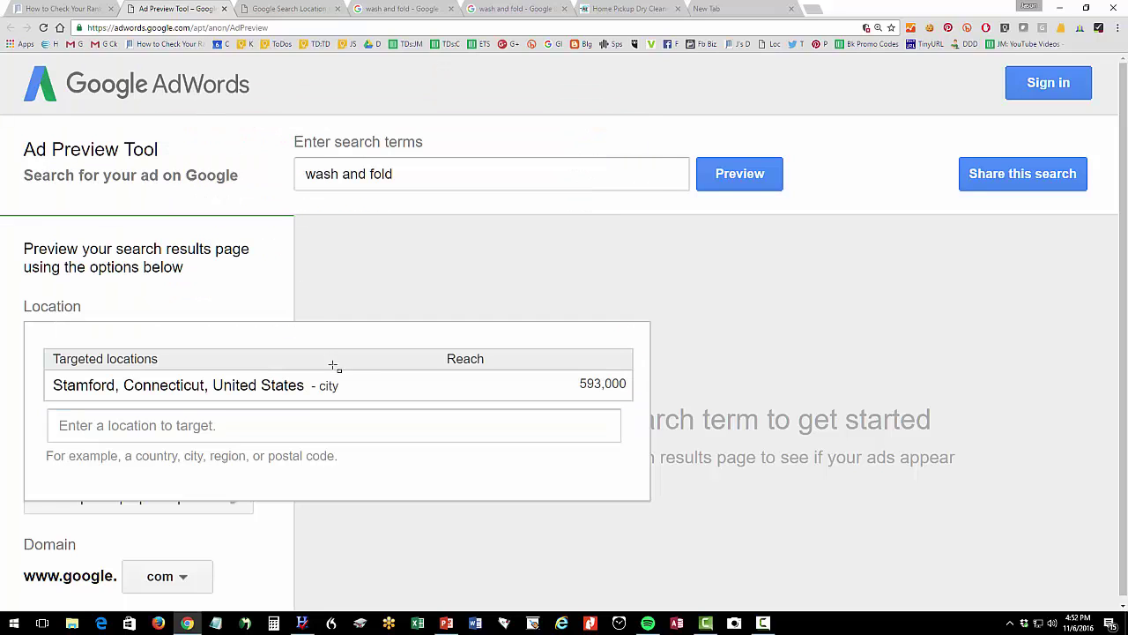
click(448, 531)
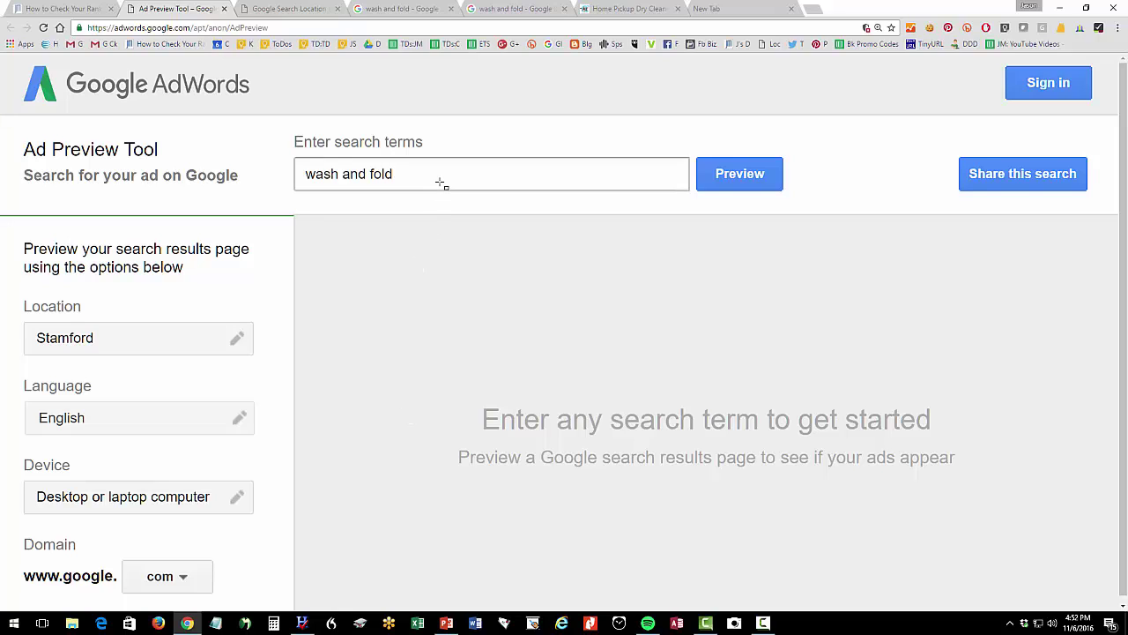
click(441, 182)
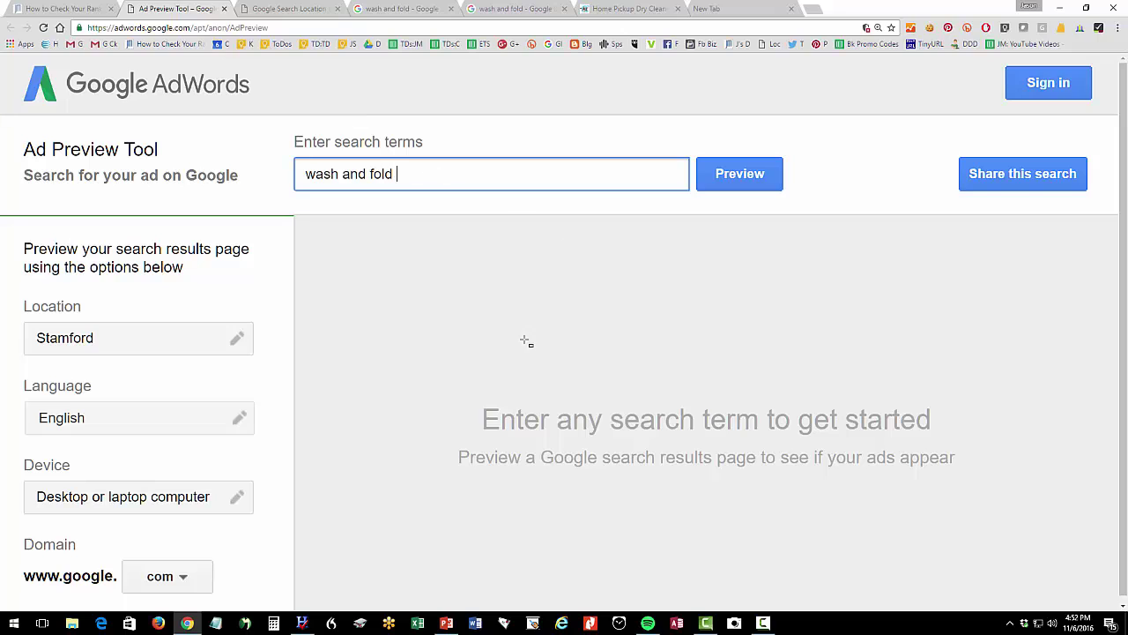
Preview desktop results for 'wash and fold' in Stamford and scroll to the organic listings.
click(754, 181)
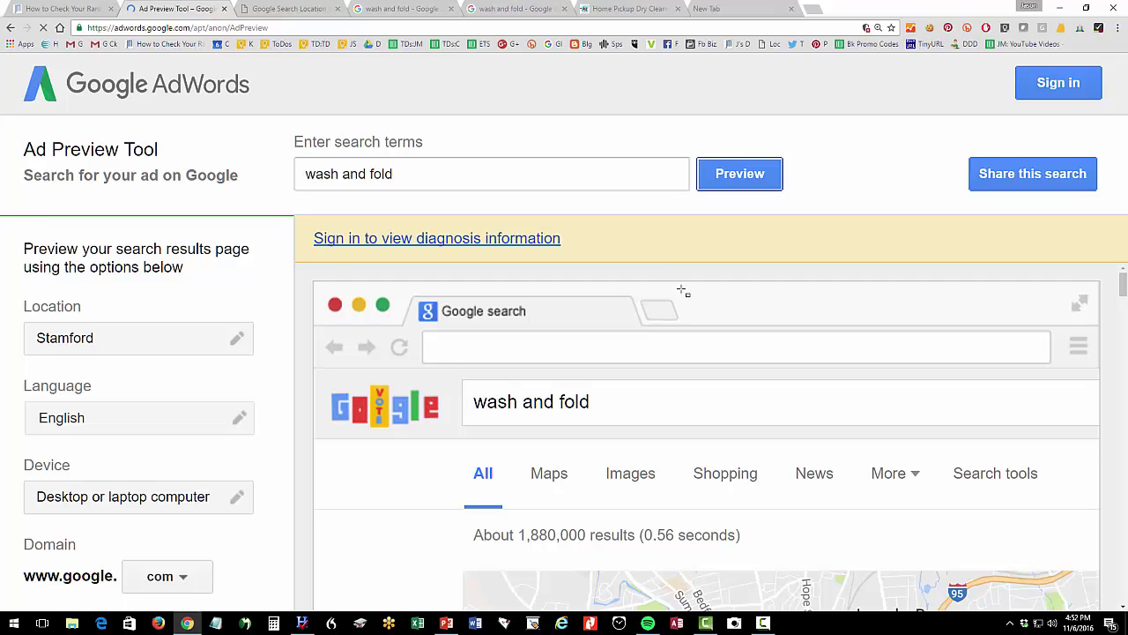
scroll(683, 292, down, 3)
scroll(686, 291, down, 3)
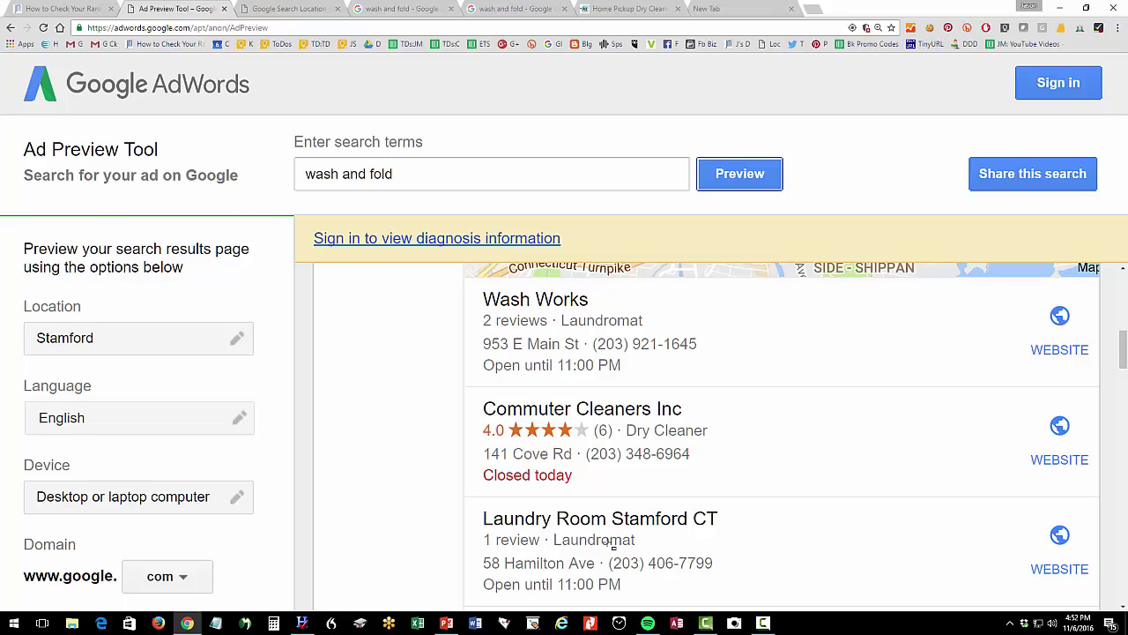
scroll(631, 453, down, 3)
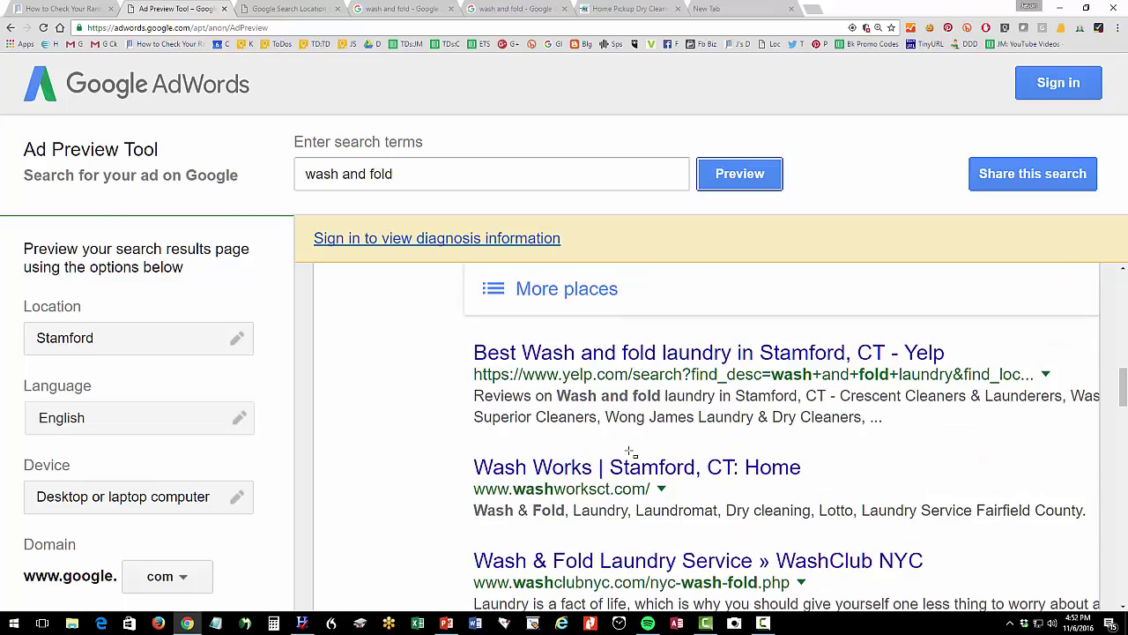
scroll(631, 453, down, 3)
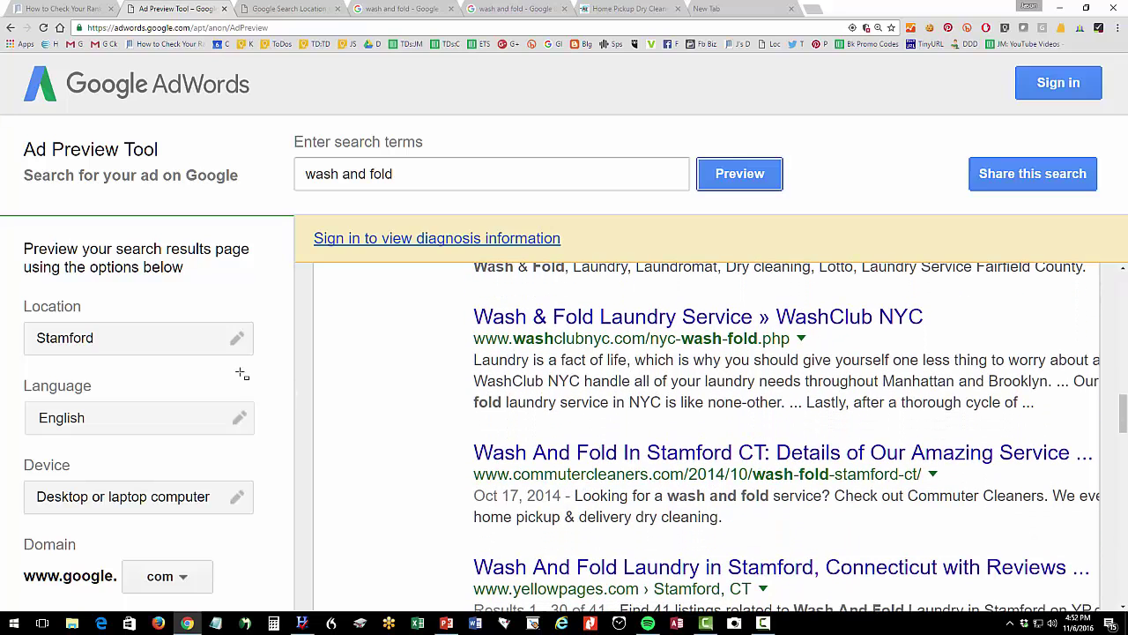
Switch the preview device to Mobile device with full browser and rerun the preview.
click(241, 503)
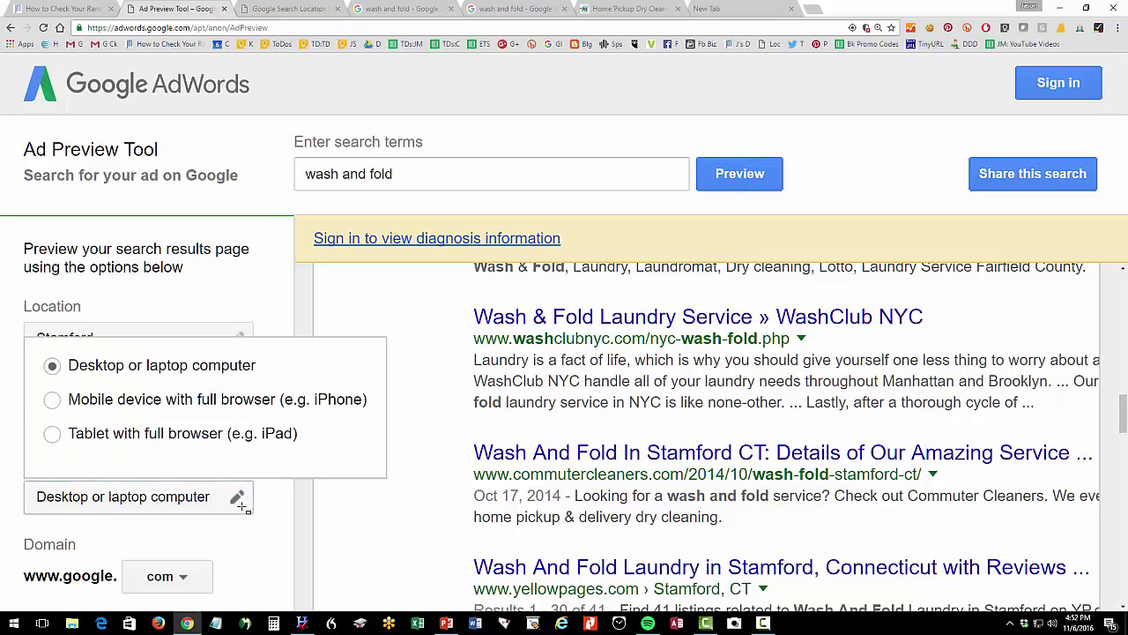
click(160, 401)
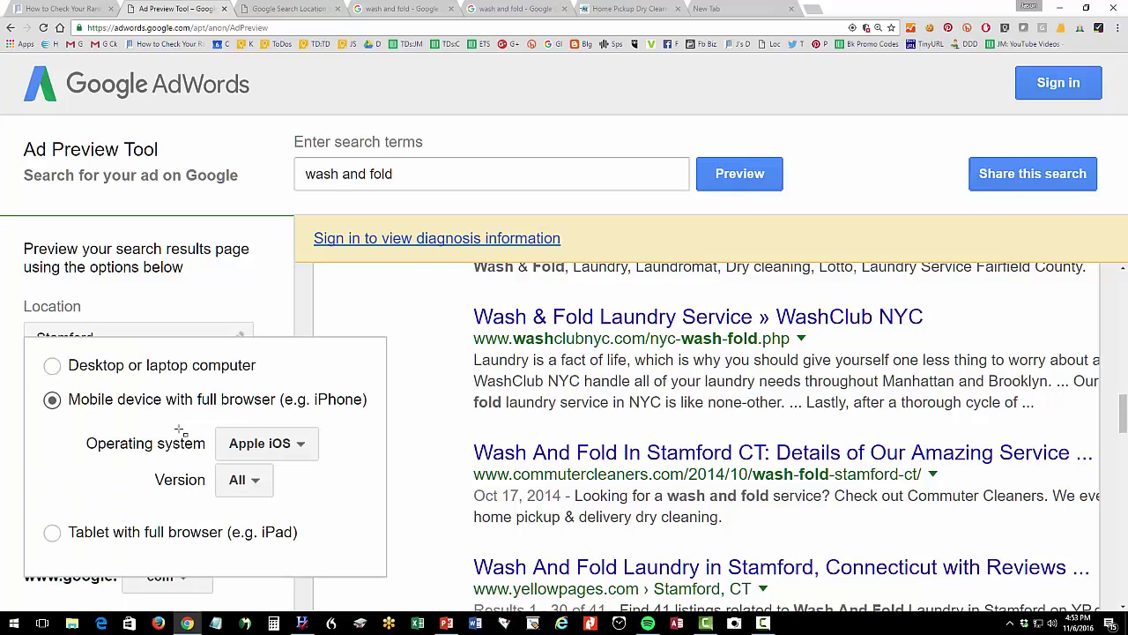
click(433, 442)
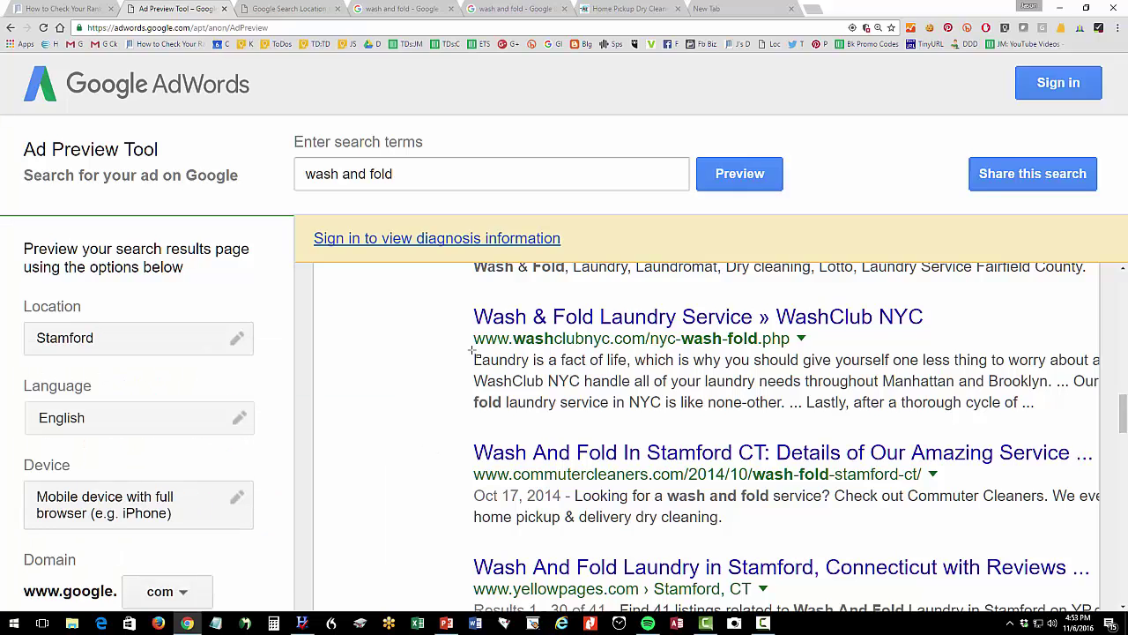
click(739, 174)
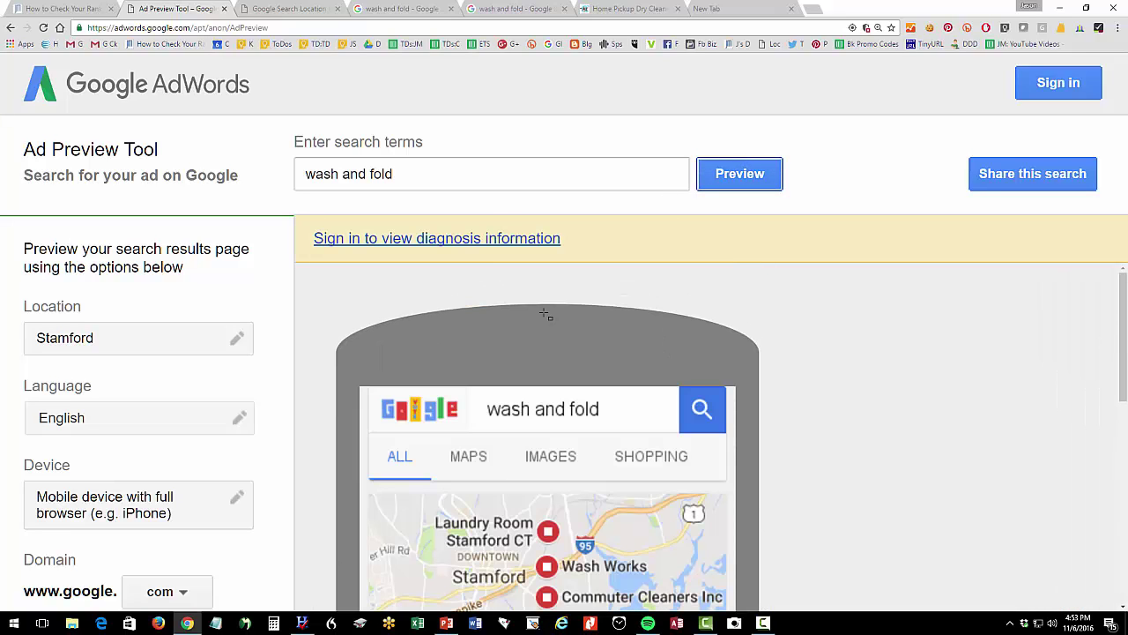
Scroll the phone preview showing Commuter Cleaners in Stamford map and organic results.
scroll(545, 313, down, 3)
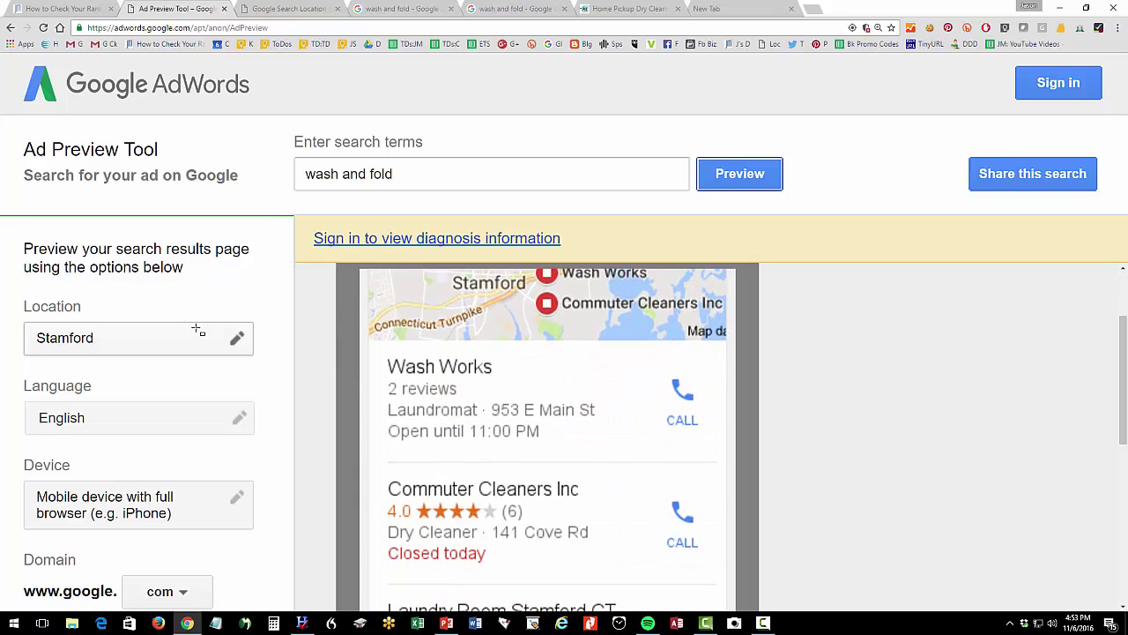
scroll(597, 428, up, 5)
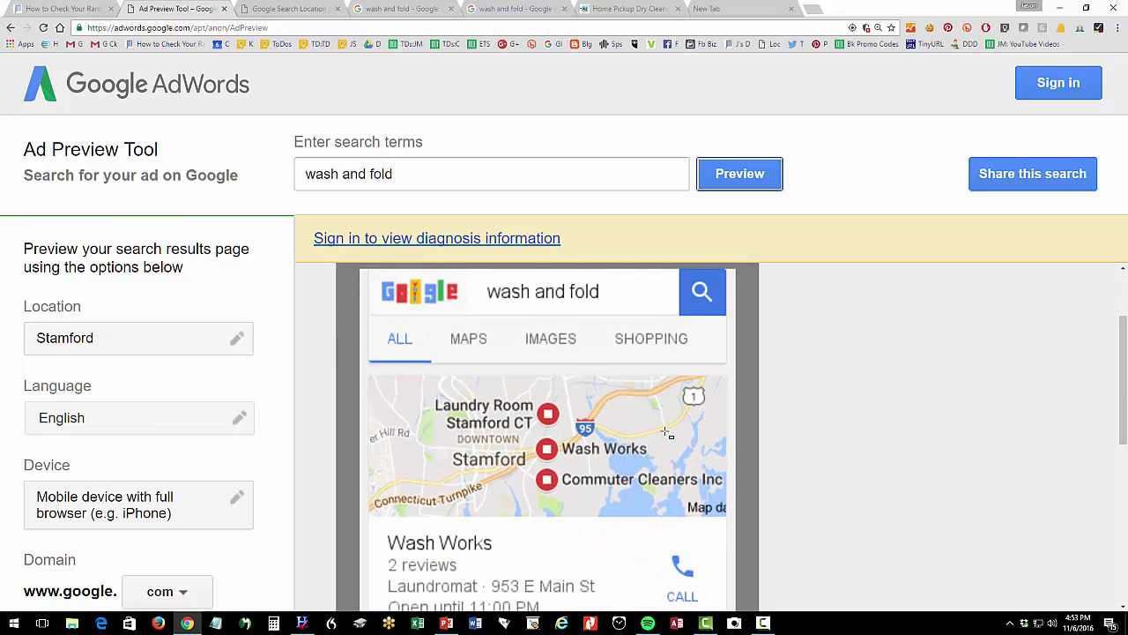
scroll(667, 432, down, 5)
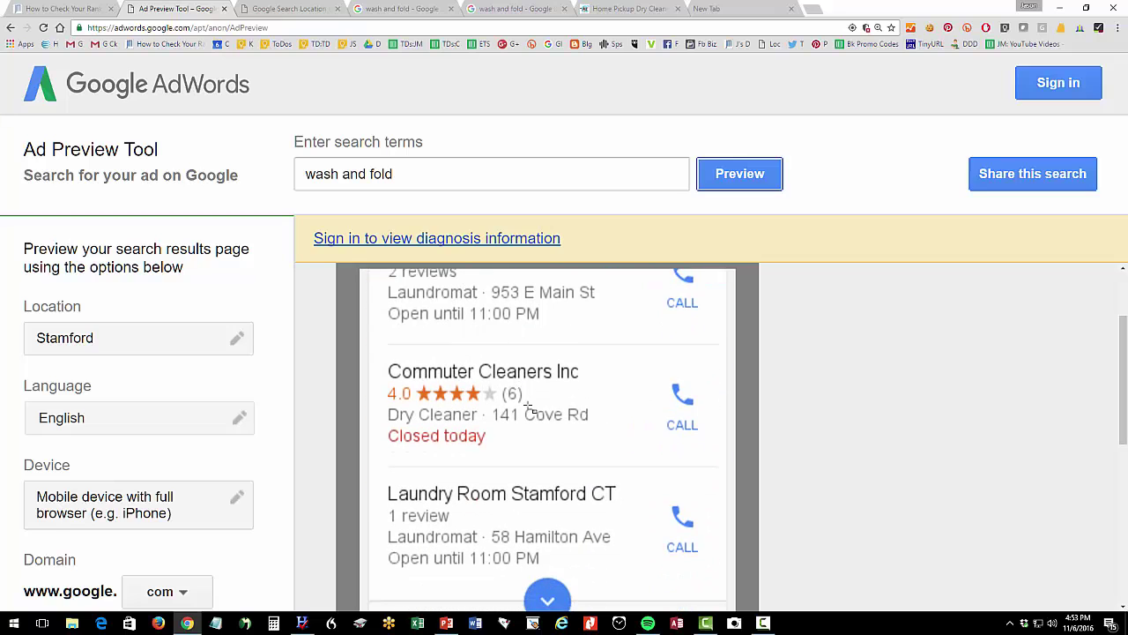
scroll(527, 405, up, 2)
scroll(528, 406, down, 5)
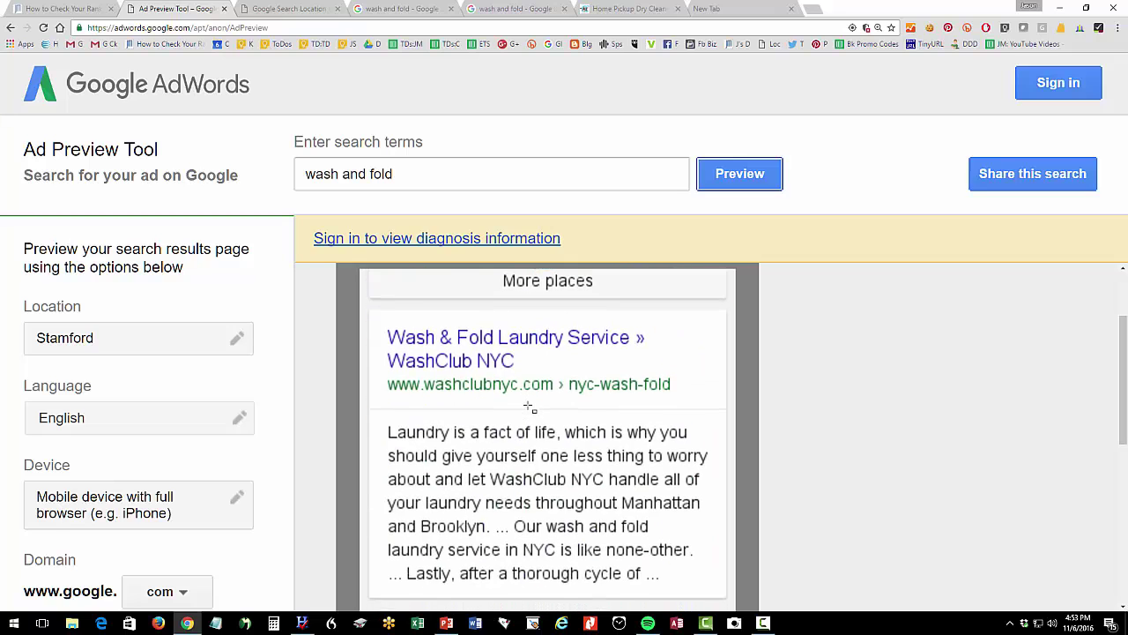
scroll(528, 406, down, 8)
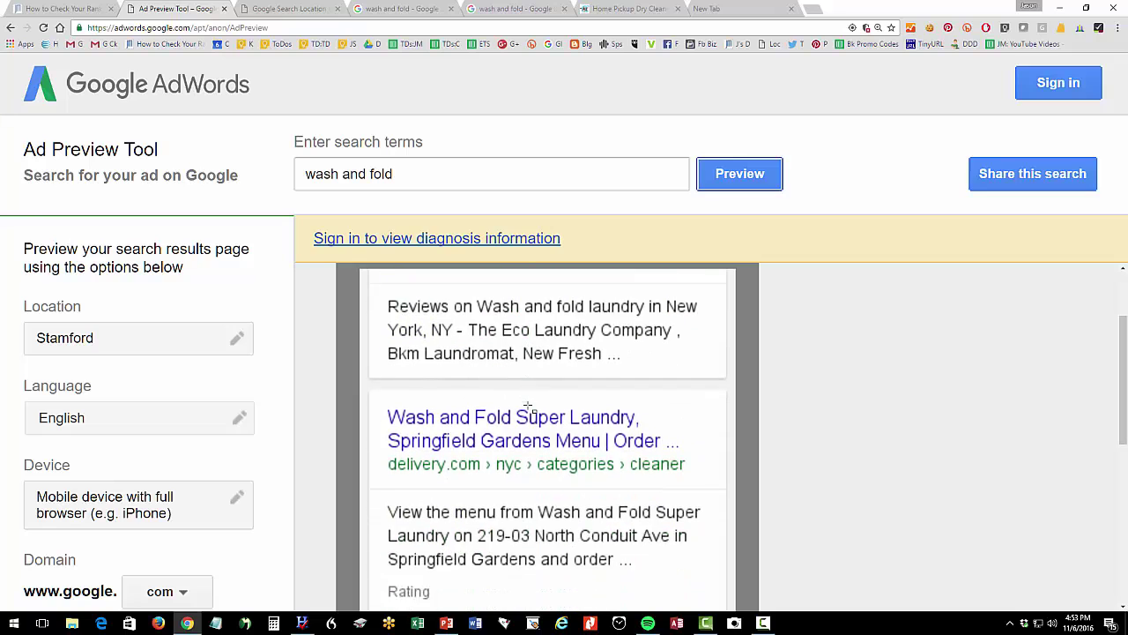
scroll(529, 406, down, 8)
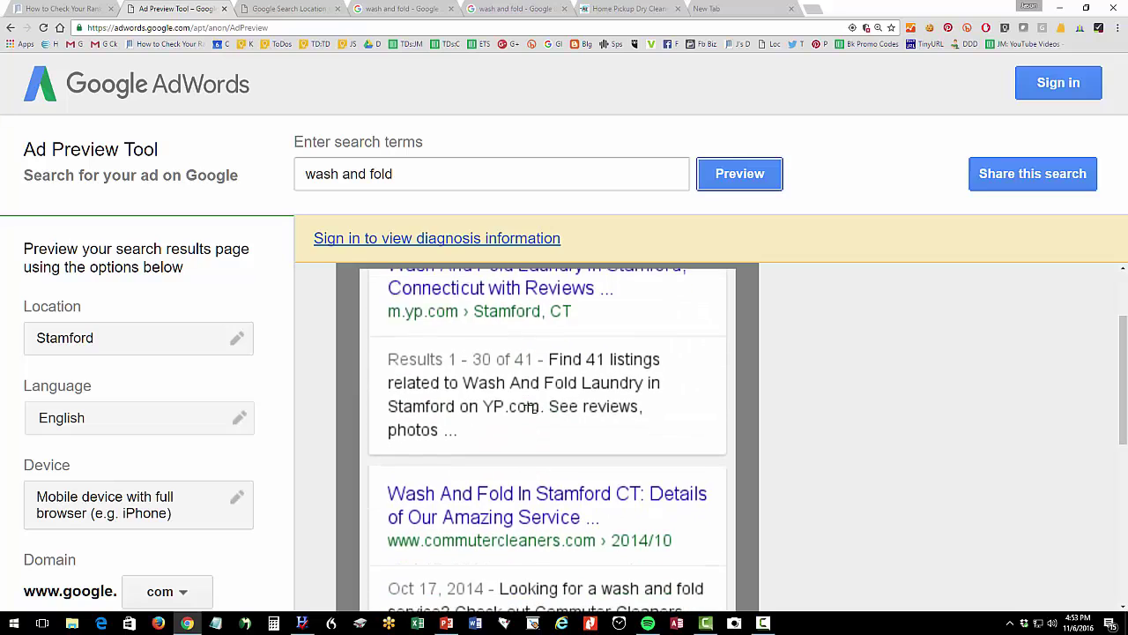
scroll(530, 407, down, 2)
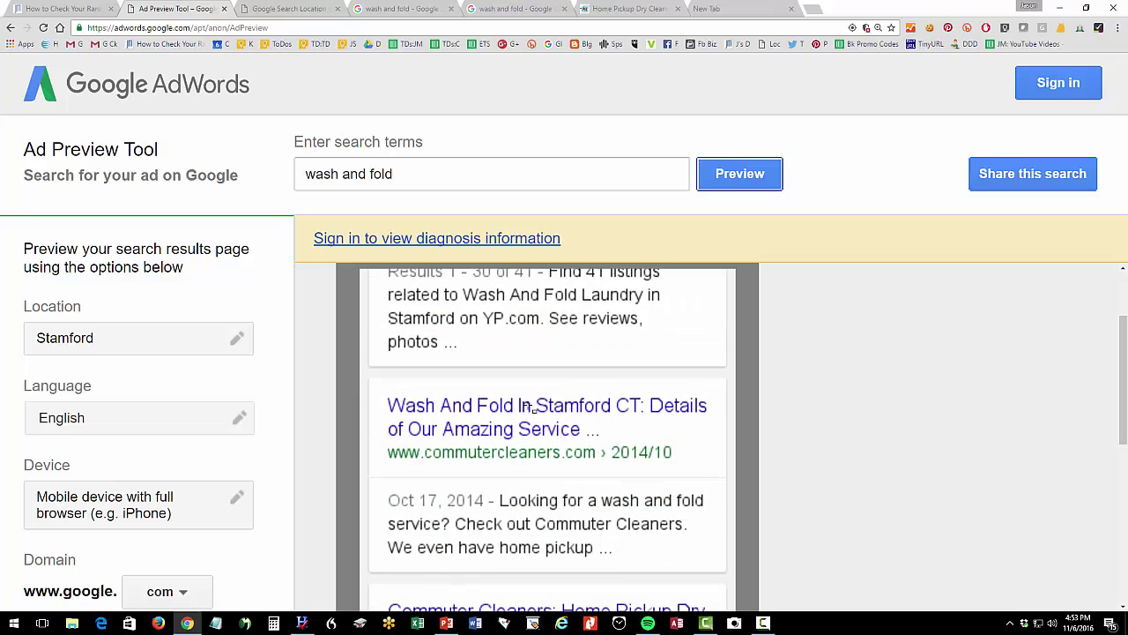
Replace the search terms with 'family law attorney' and run the mobile preview.
drag(411, 174, 239, 157)
text(famil)
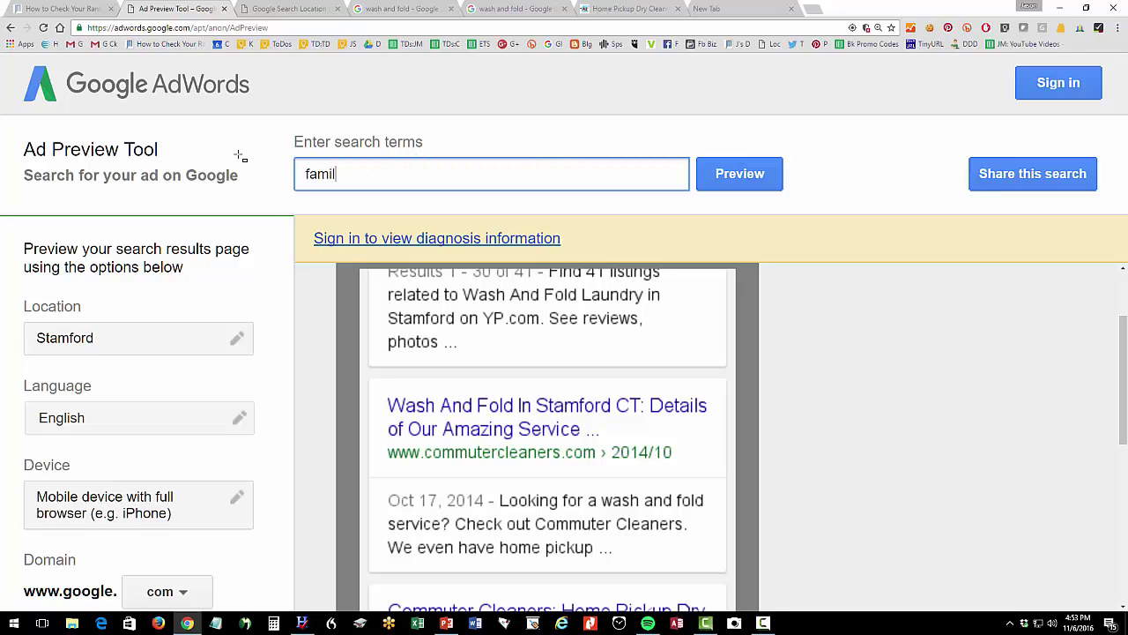
text(y law attorney)
key(Return)
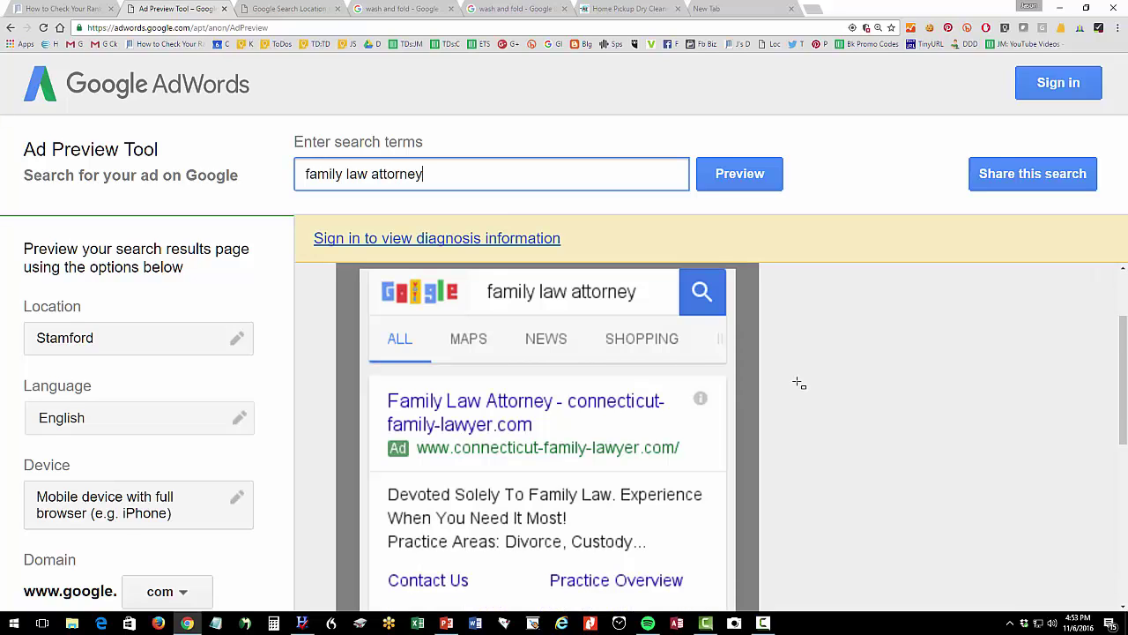
scroll(799, 383, down, 1)
scroll(800, 382, up, 2)
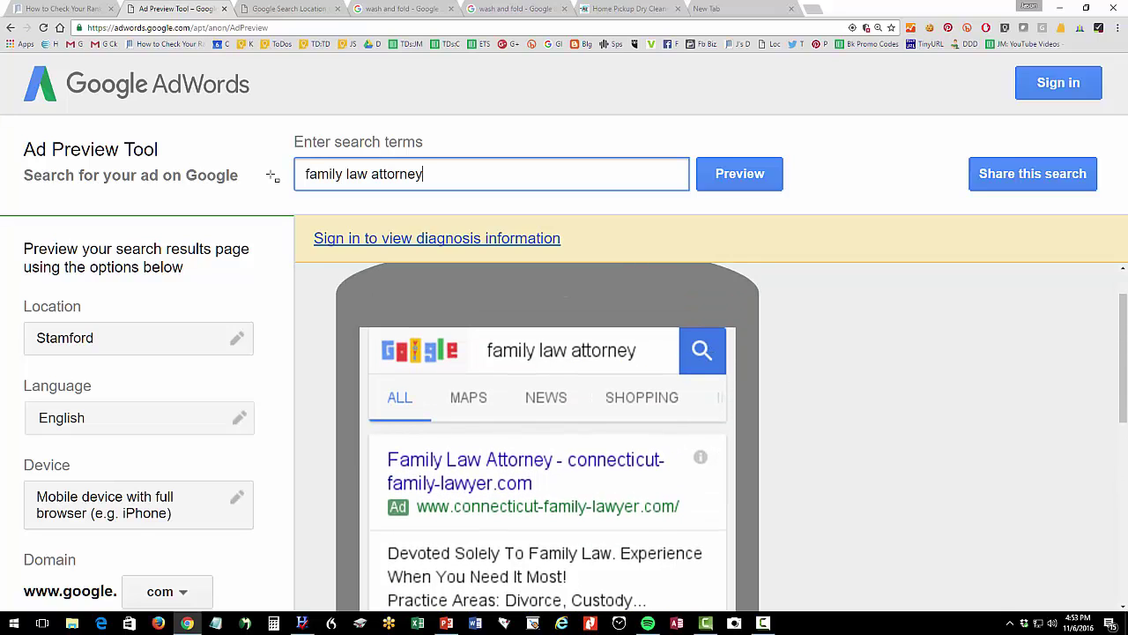
Scroll through the family-law ads and Stamford law office map listings.
drag(432, 174, 234, 164)
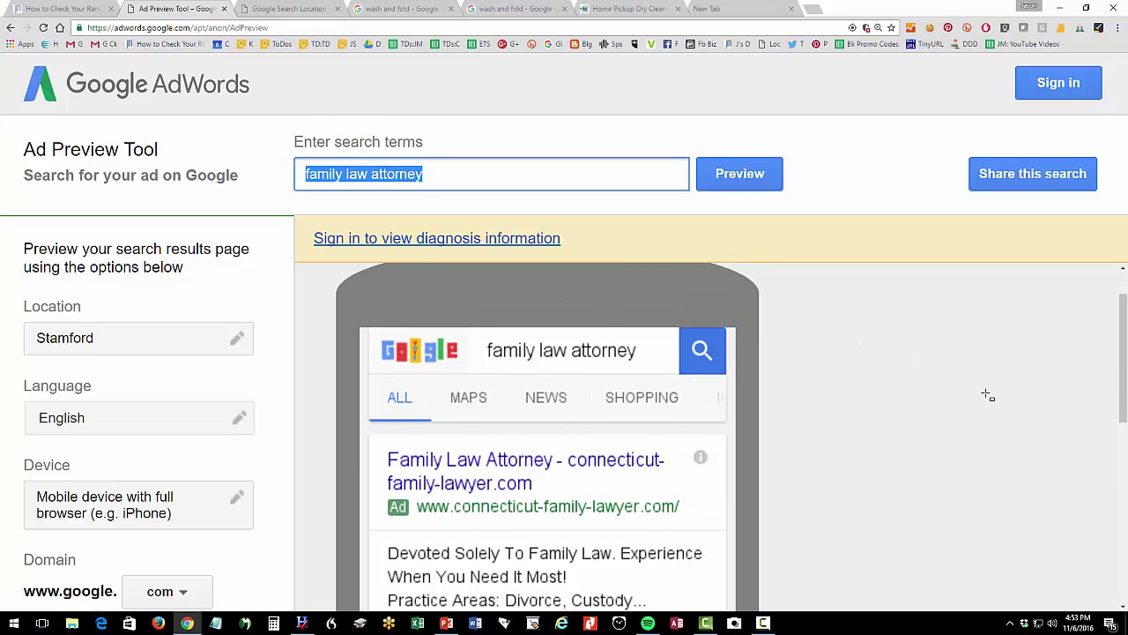
scroll(521, 534, down, 3)
scroll(535, 480, down, 5)
scroll(535, 479, down, 6)
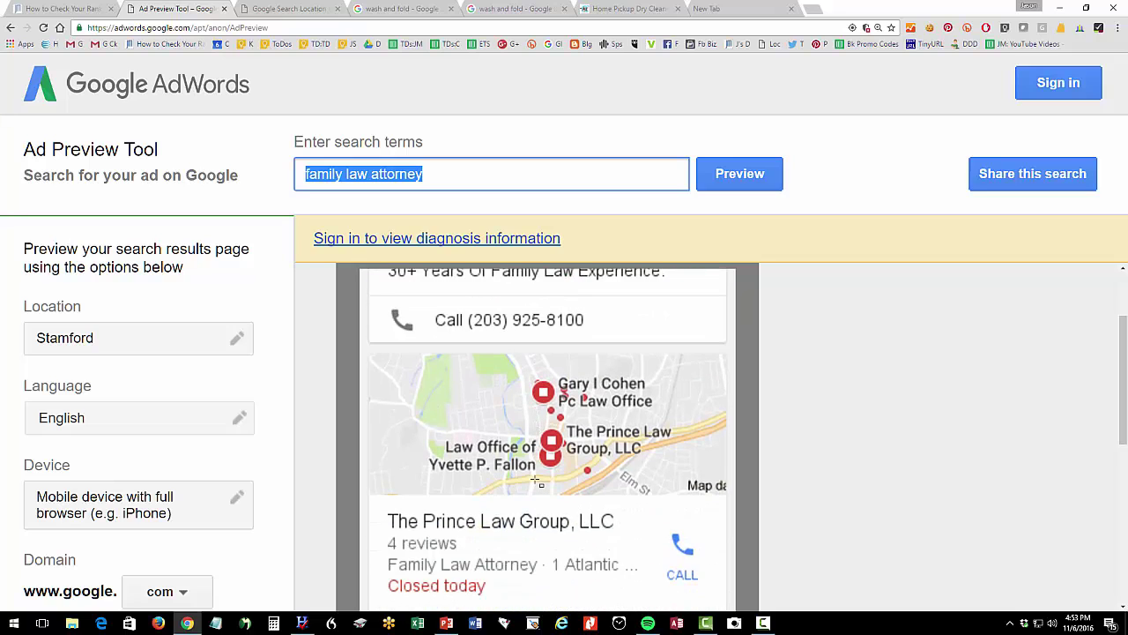
scroll(535, 480, down, 4)
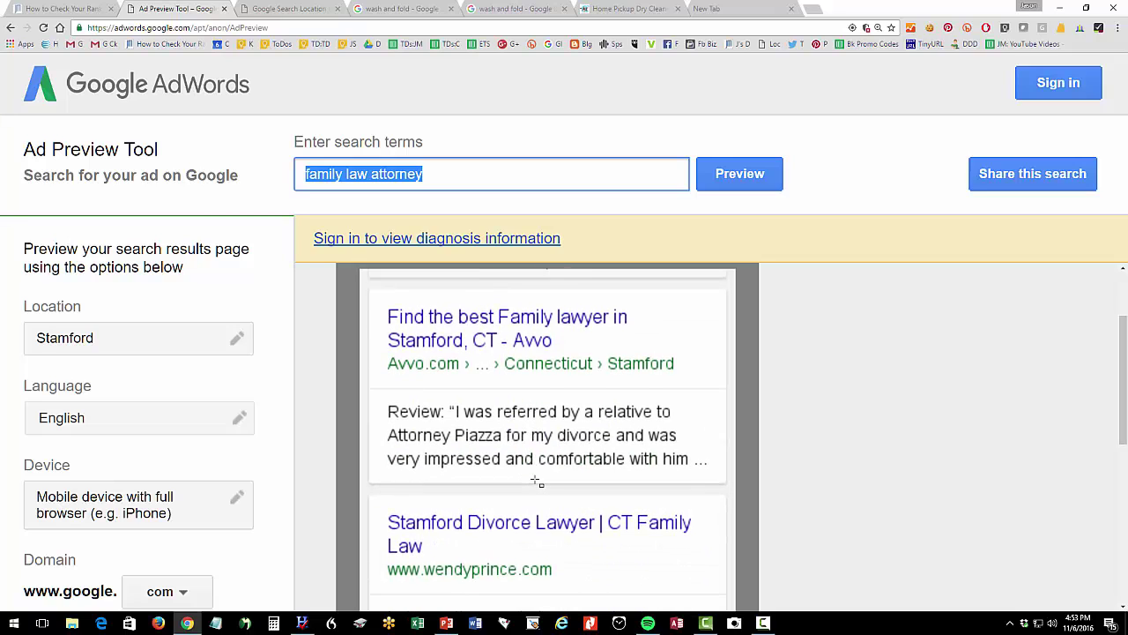
scroll(535, 479, up, 12)
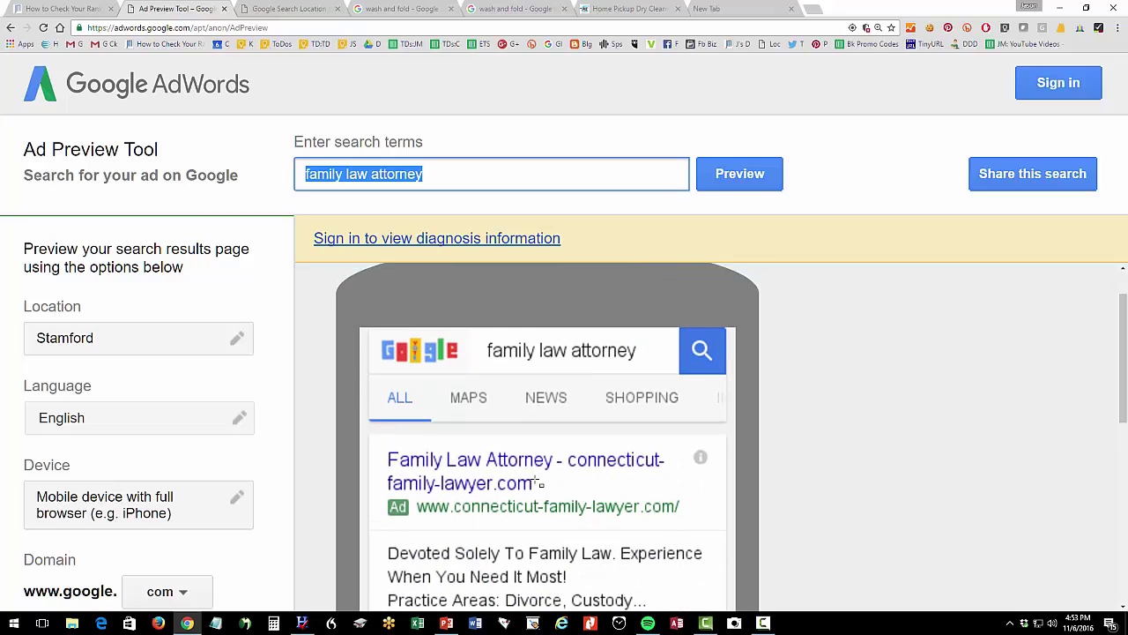
scroll(535, 479, down, 4)
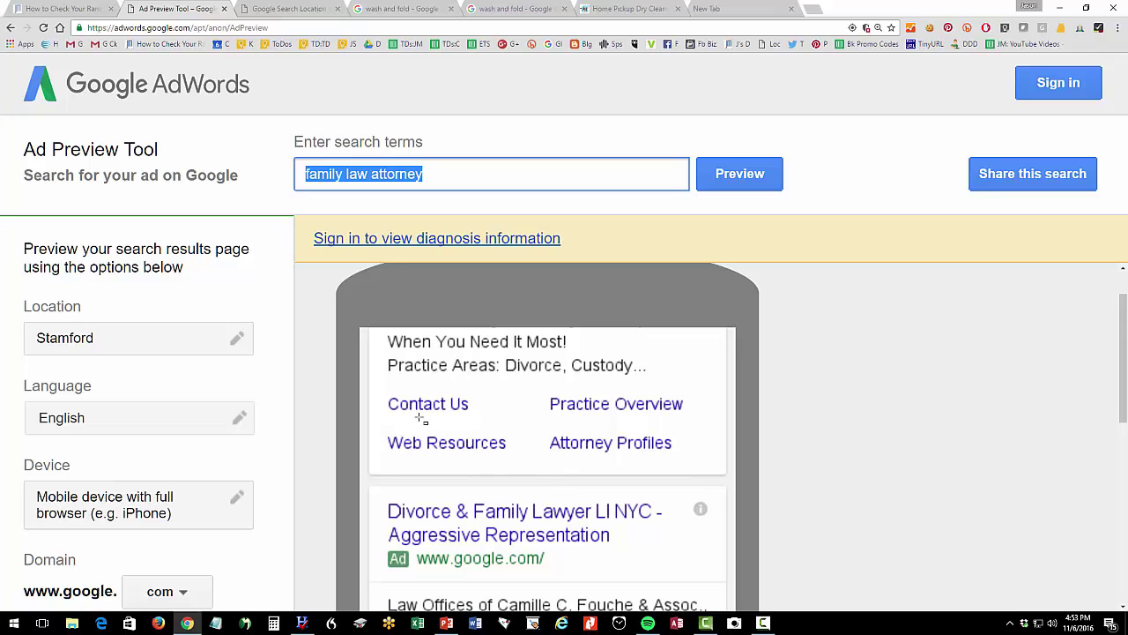
Set the preview location to postal code 74135, Oklahoma.
click(242, 342)
click(201, 424)
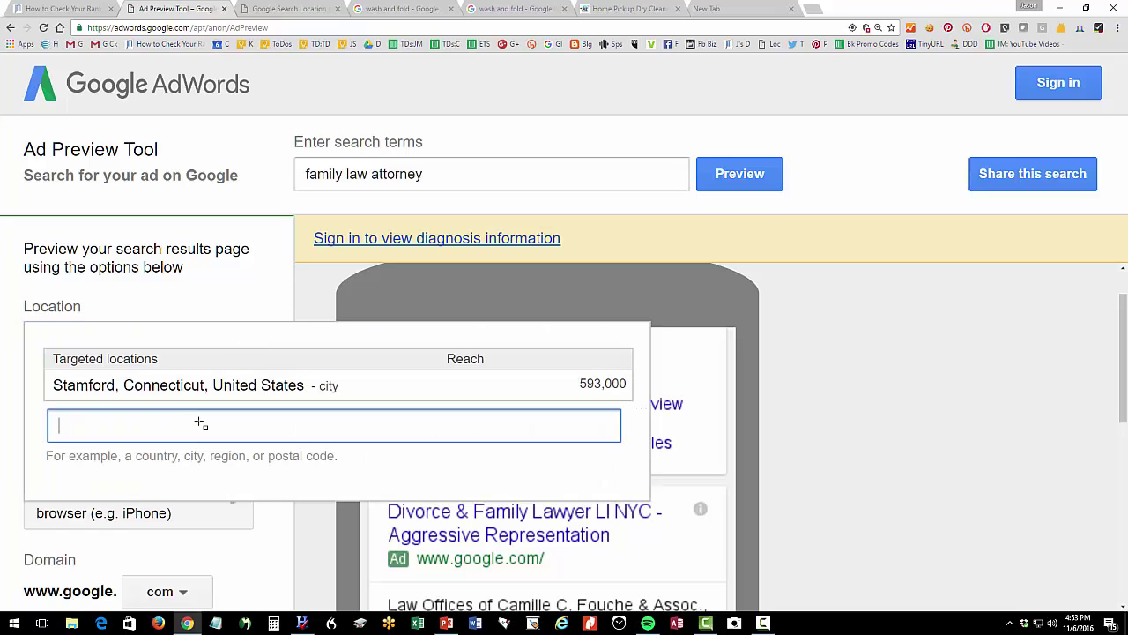
text(74135)
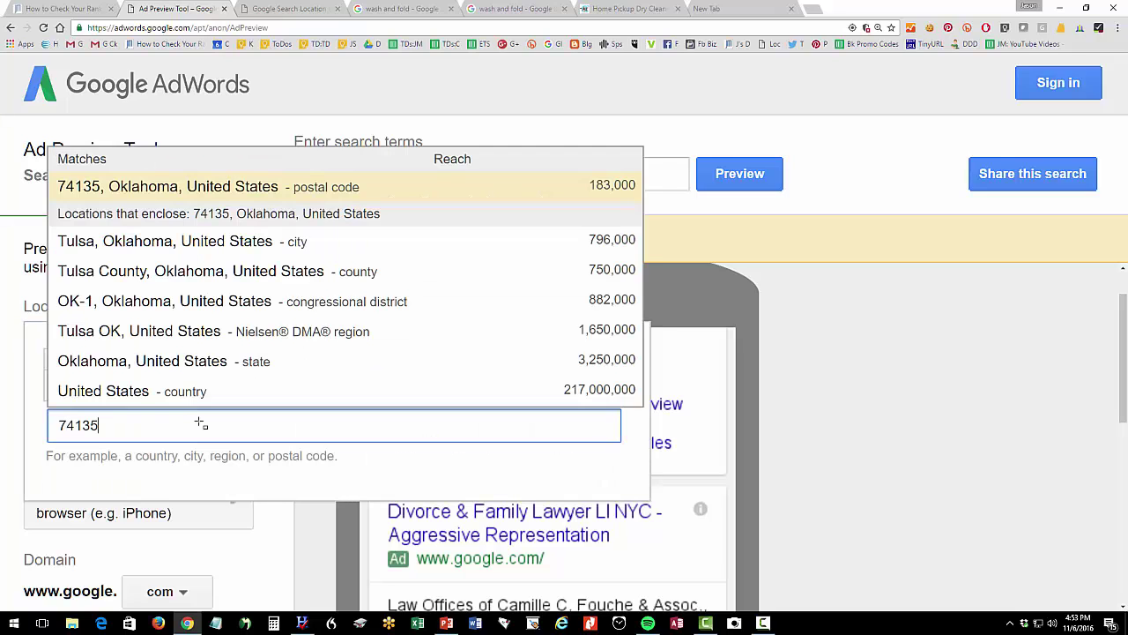
click(191, 188)
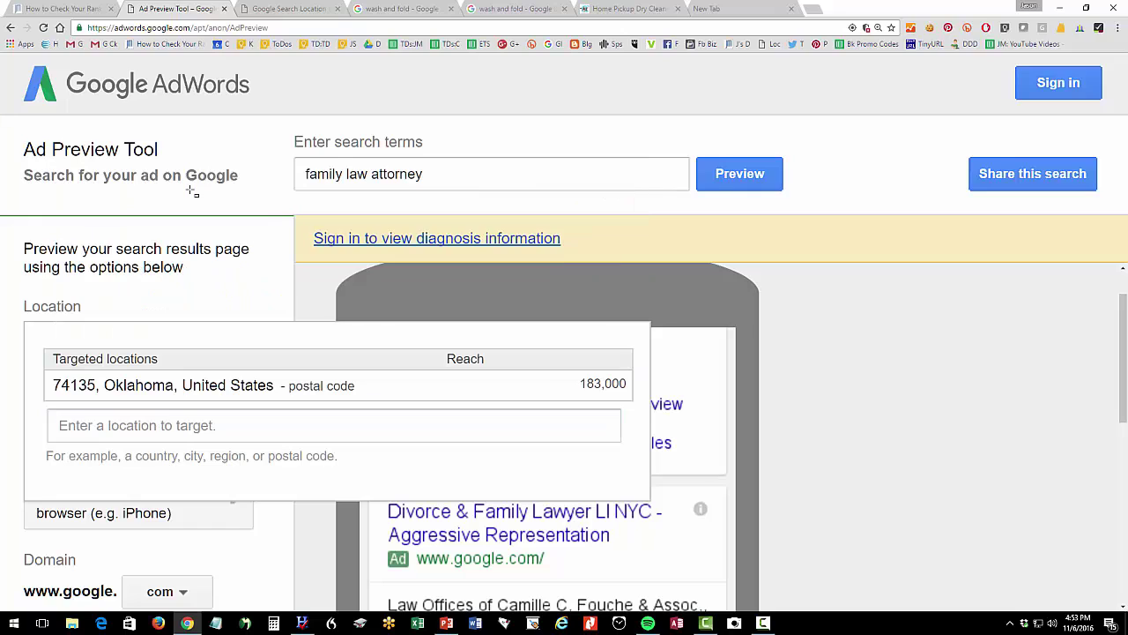
click(832, 308)
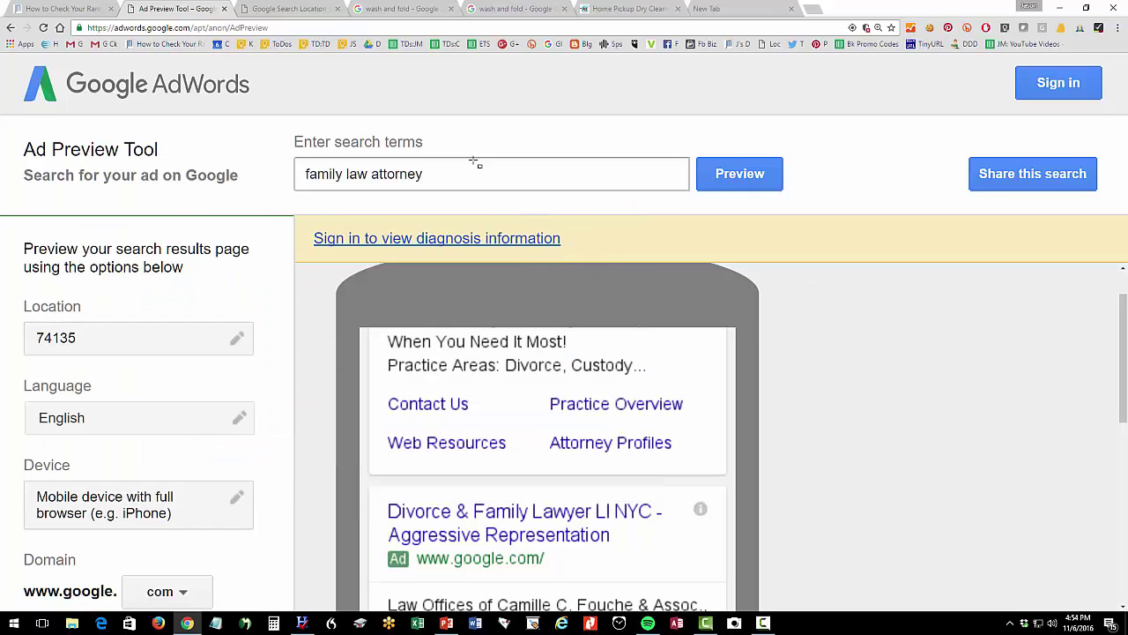
Replace the search term with 'pizza' and review the mobile ads from Domino's and Pizza Hut.
drag(472, 161, 9, 207)
text(pizza)
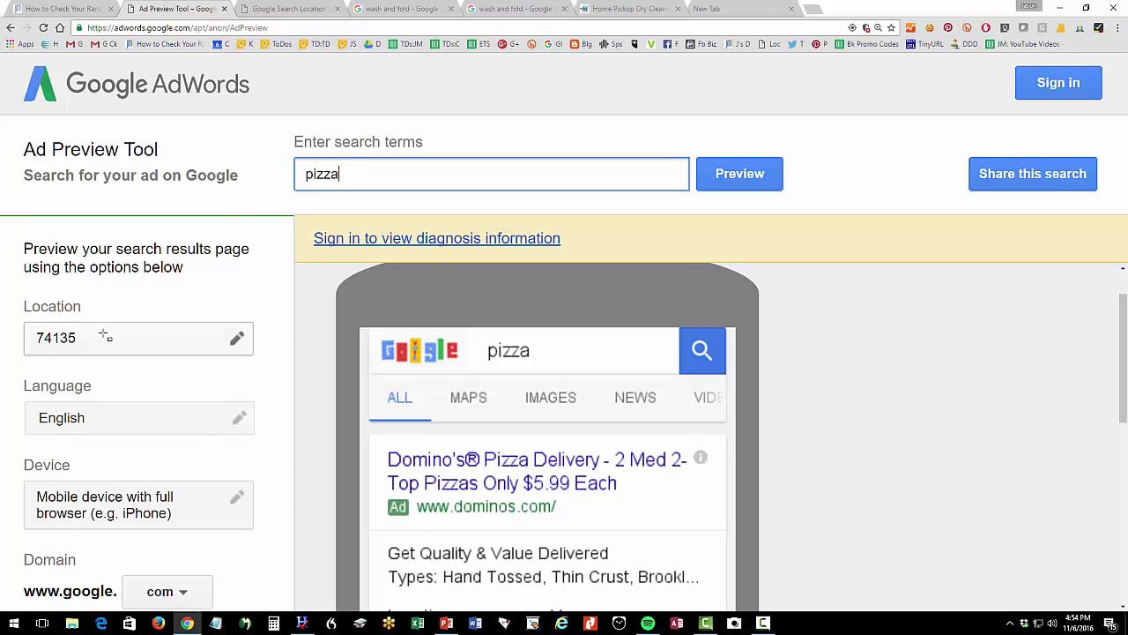
scroll(797, 368, down, 2)
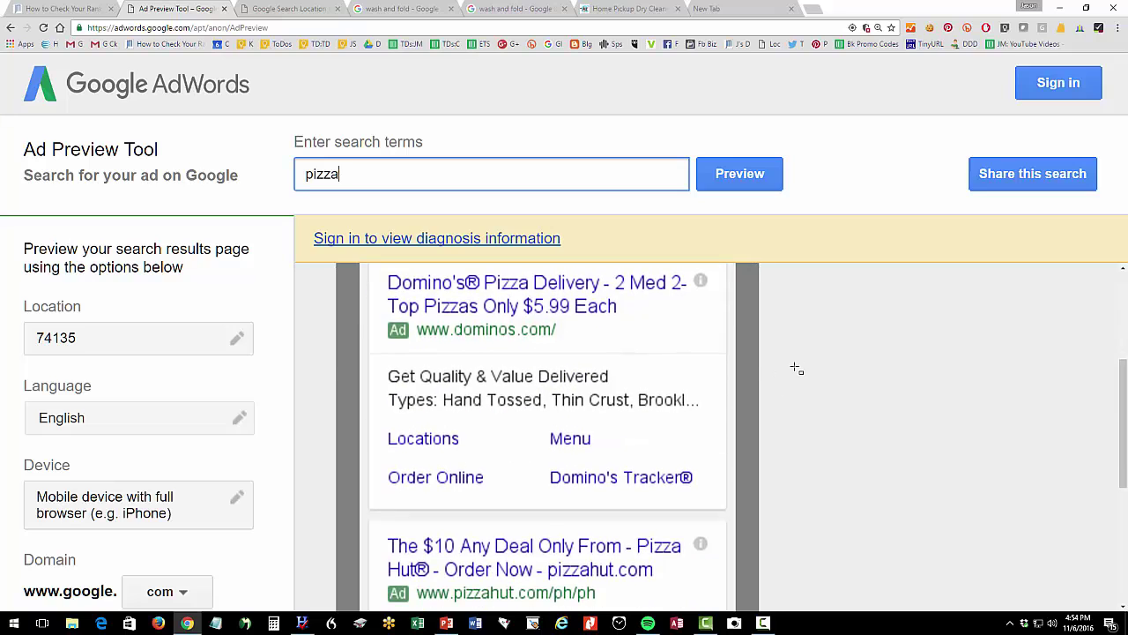
scroll(797, 367, down, 3)
scroll(762, 366, up, 5)
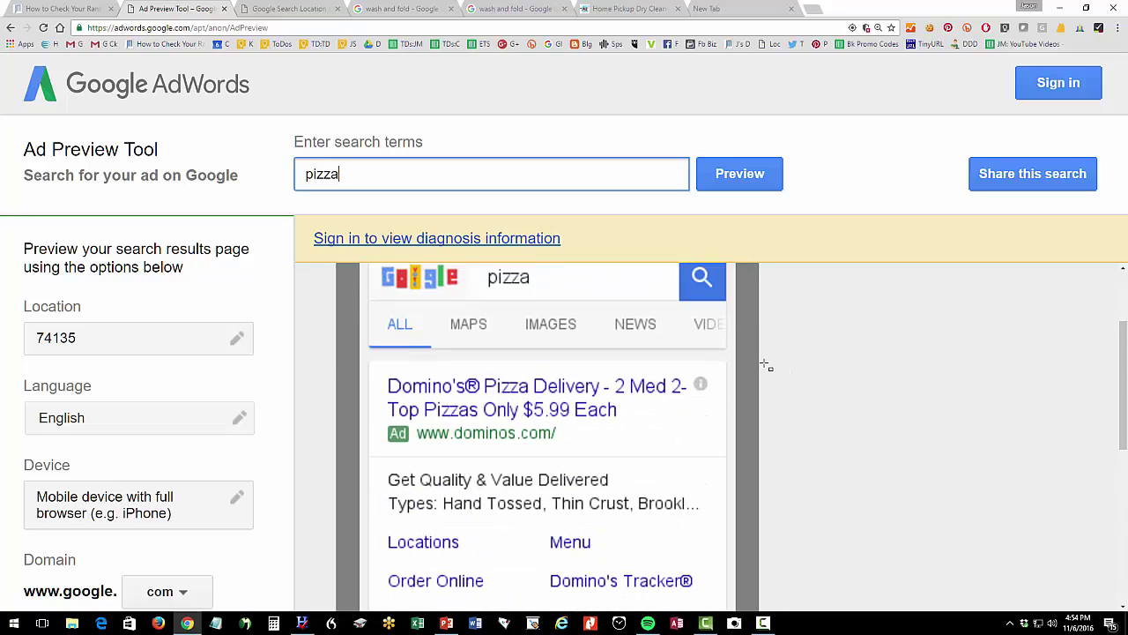
scroll(766, 369, down, 5)
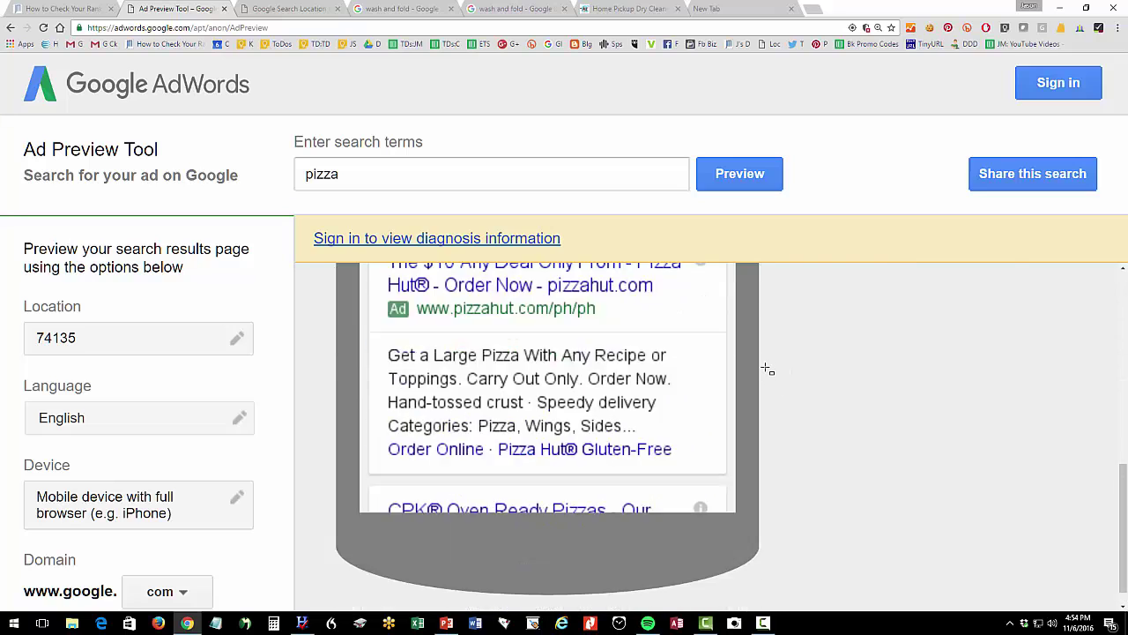
Preview the 'pizza' results on a desktop or laptop computer, showing ads, local pizzerias and a Tulsa map.
click(402, 173)
click(235, 499)
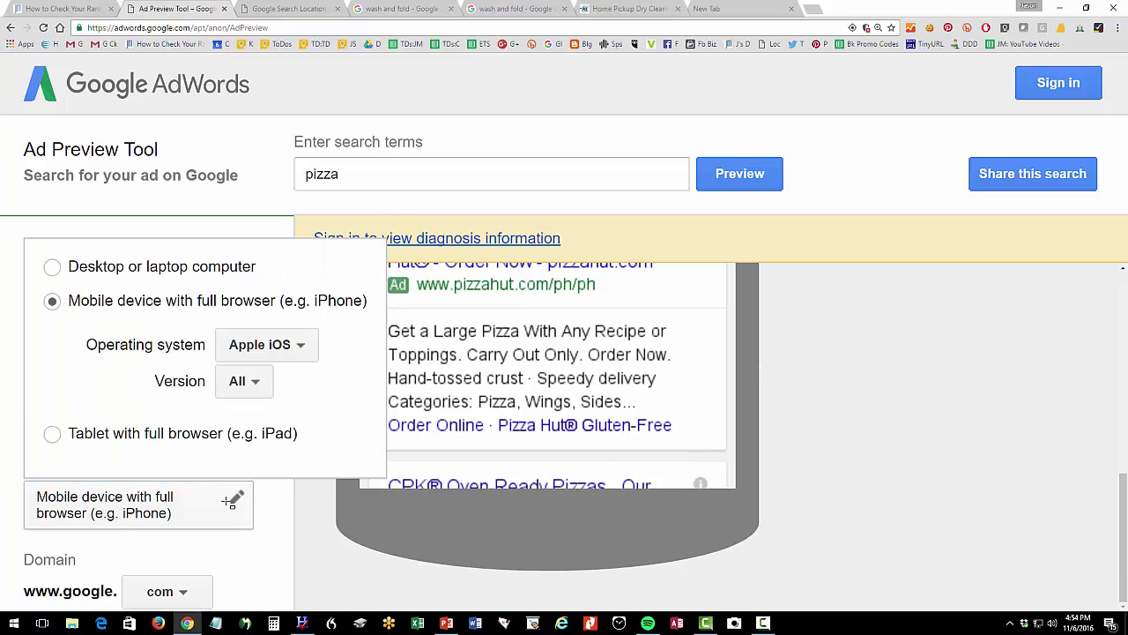
click(126, 265)
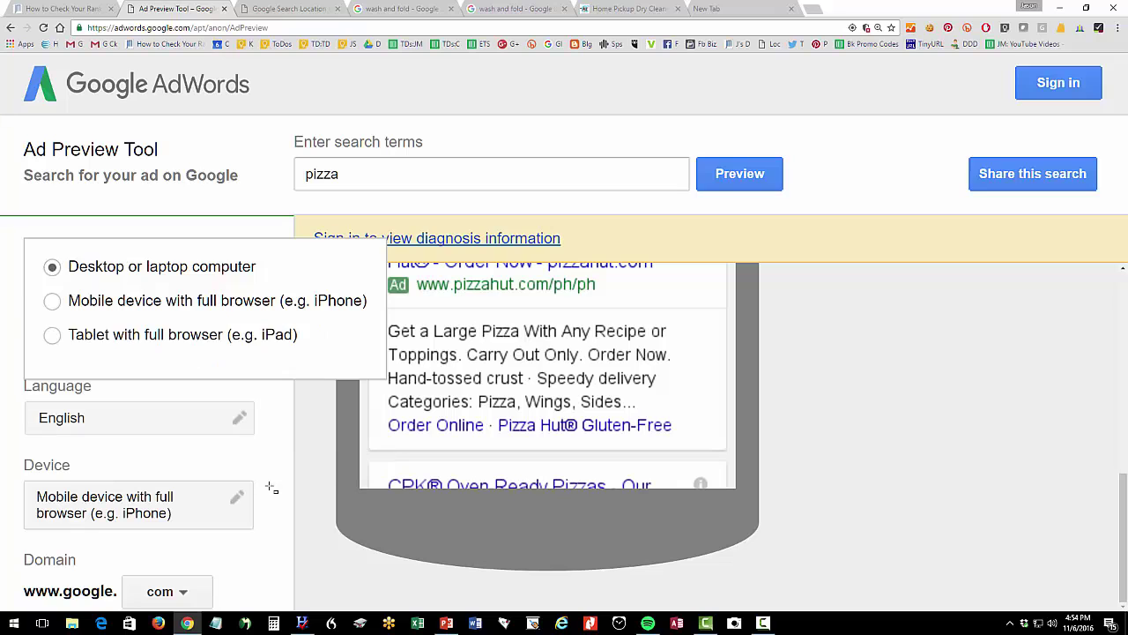
click(736, 176)
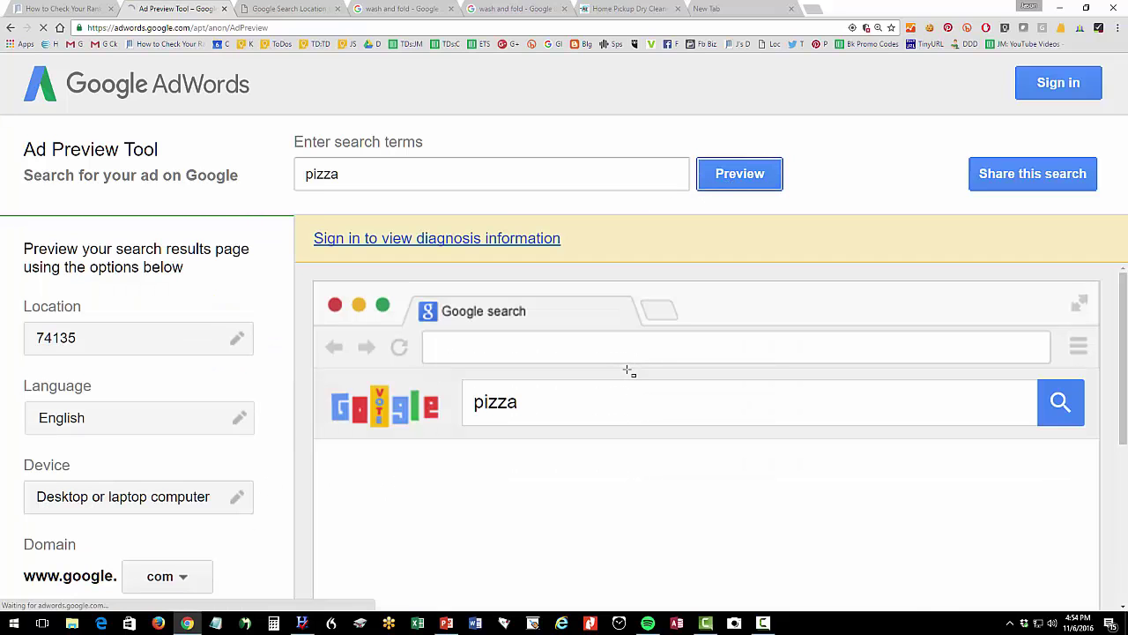
scroll(628, 371, down, 9)
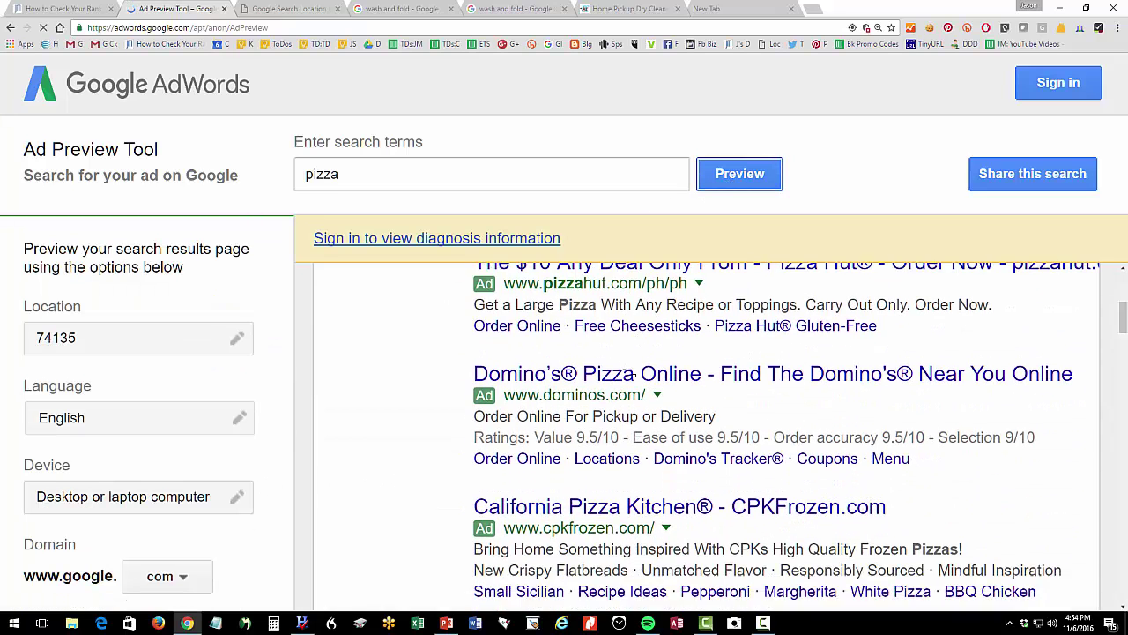
scroll(631, 373, down, 6)
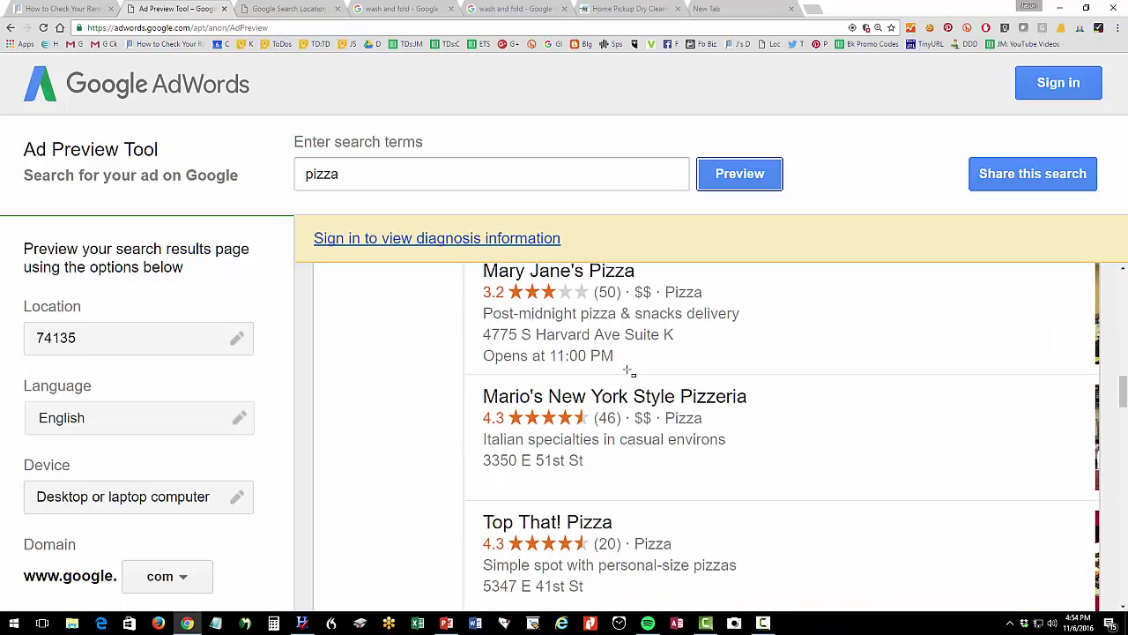
scroll(627, 370, up, 6)
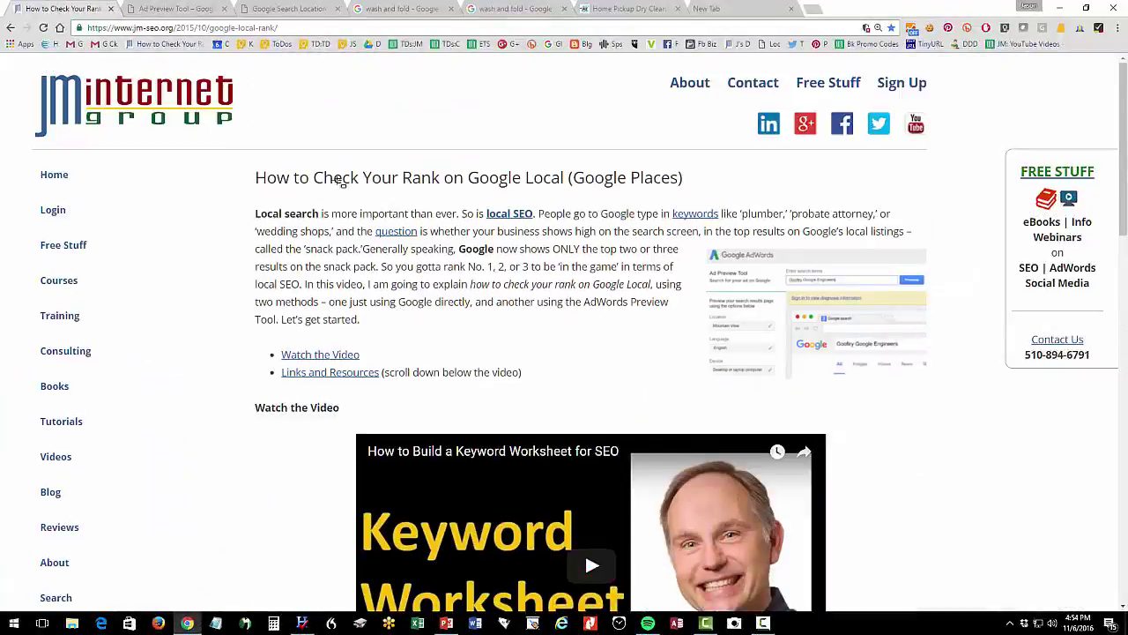
Highlight the main phrase of the 'How to Check Your Rank on Google Local' article title.
drag(323, 178, 564, 179)
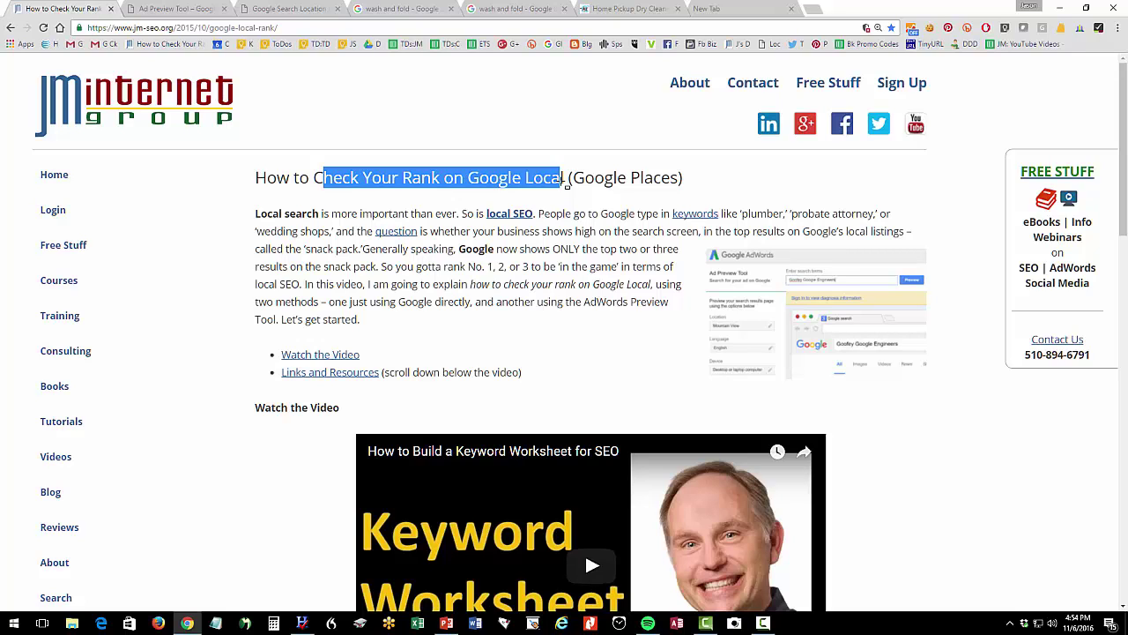
scroll(564, 180, down, 7)
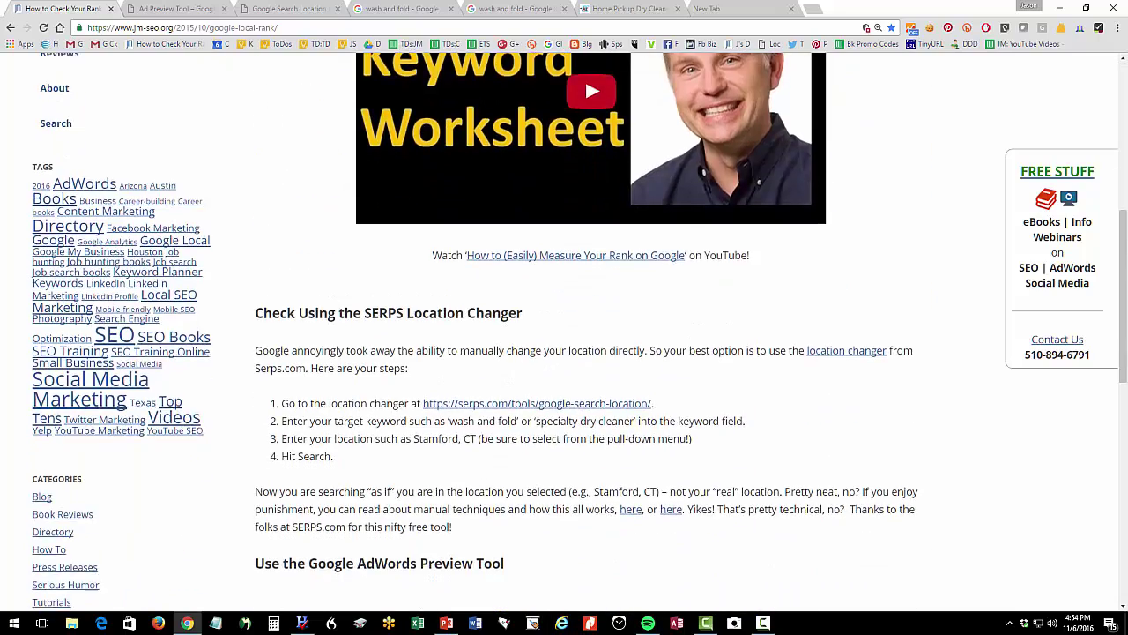
drag(253, 199, 534, 208)
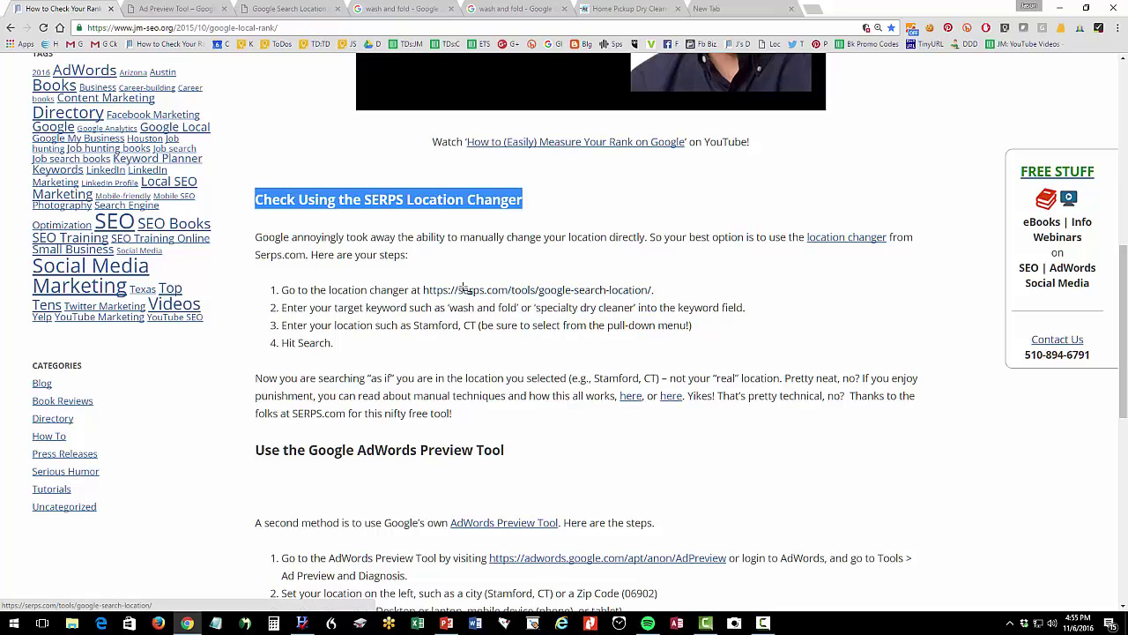
scroll(463, 287, down, 1)
scroll(464, 287, down, 3)
drag(254, 214, 518, 212)
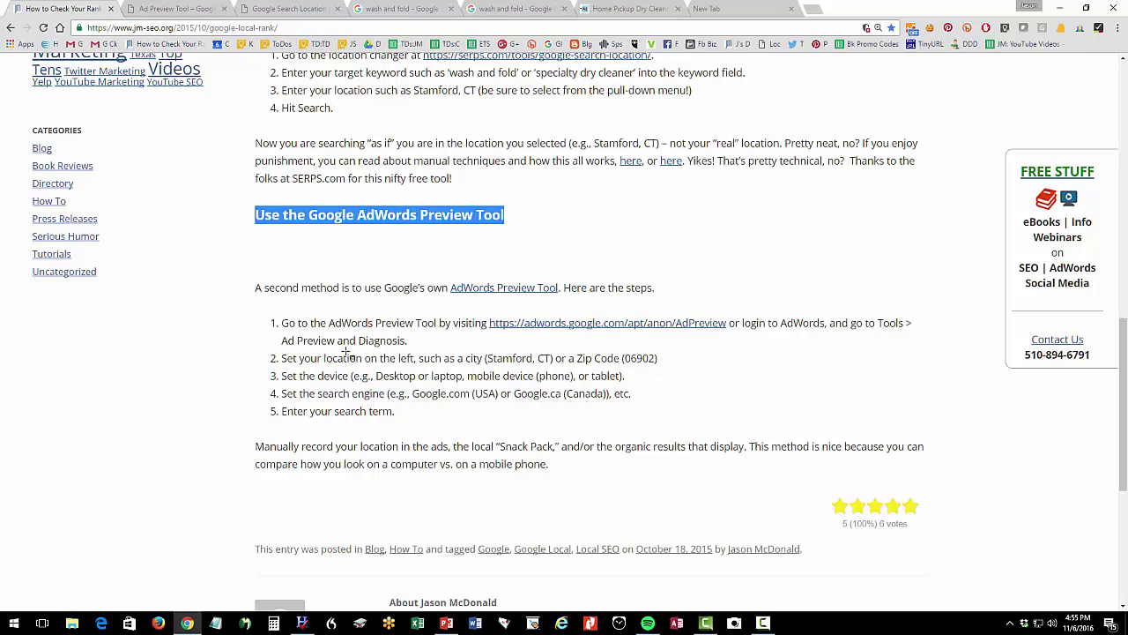
drag(366, 360, 579, 375)
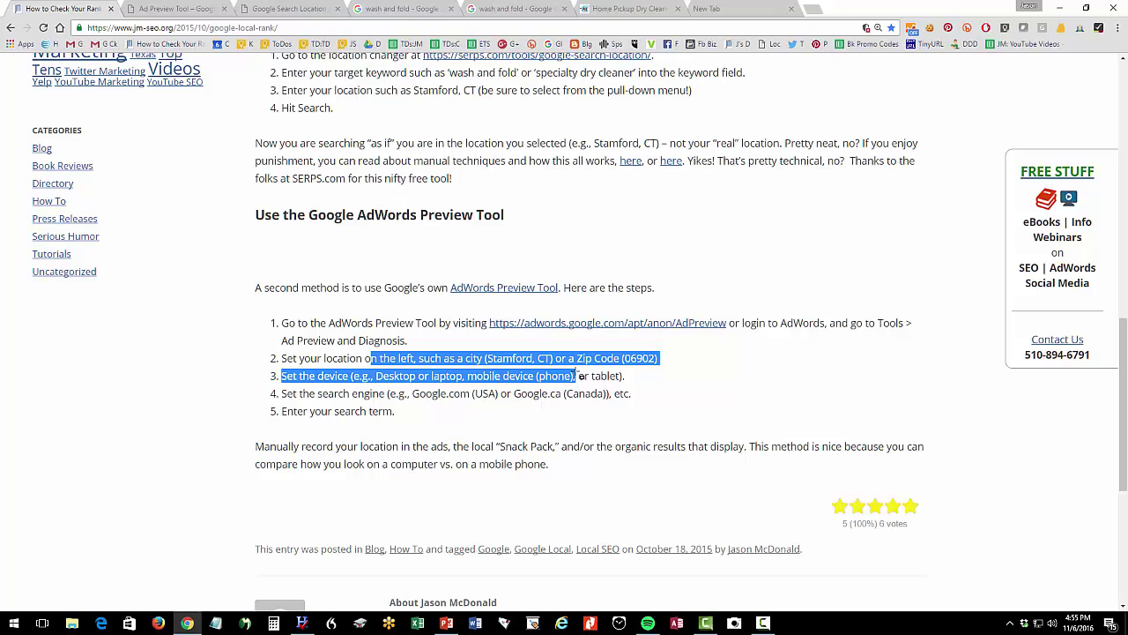
scroll(577, 376, up, 12)
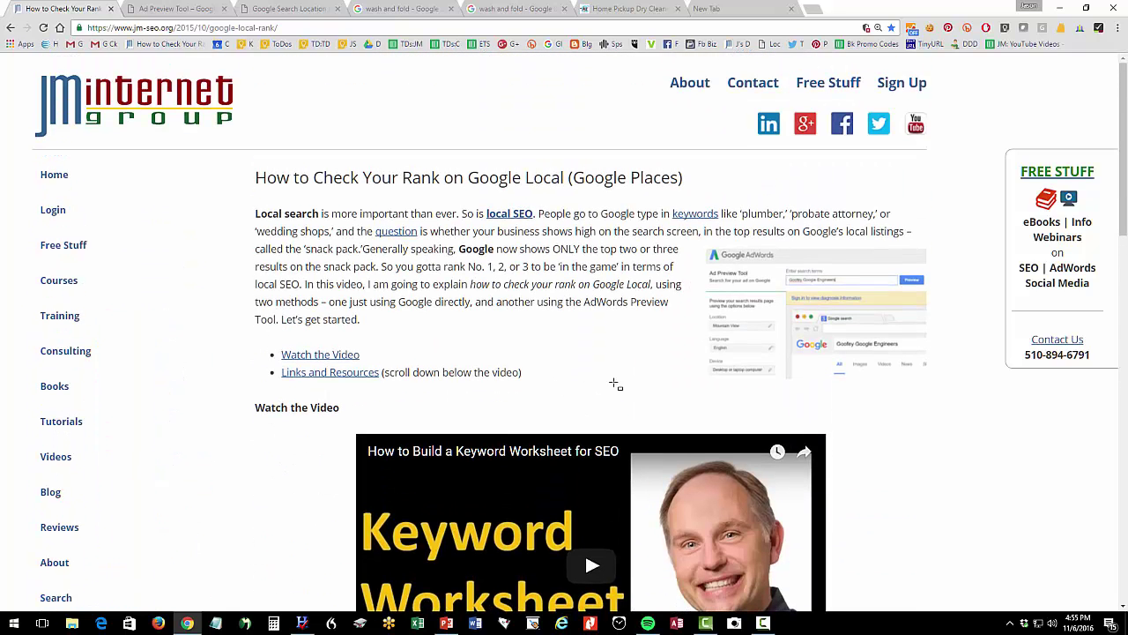
scroll(912, 493, down, 4)
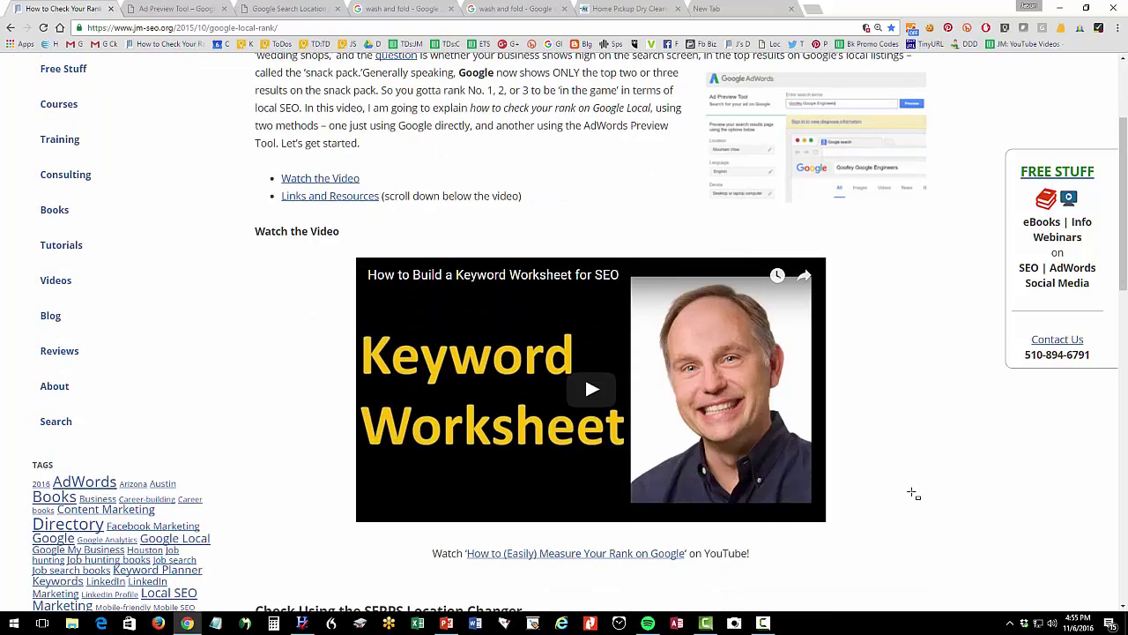